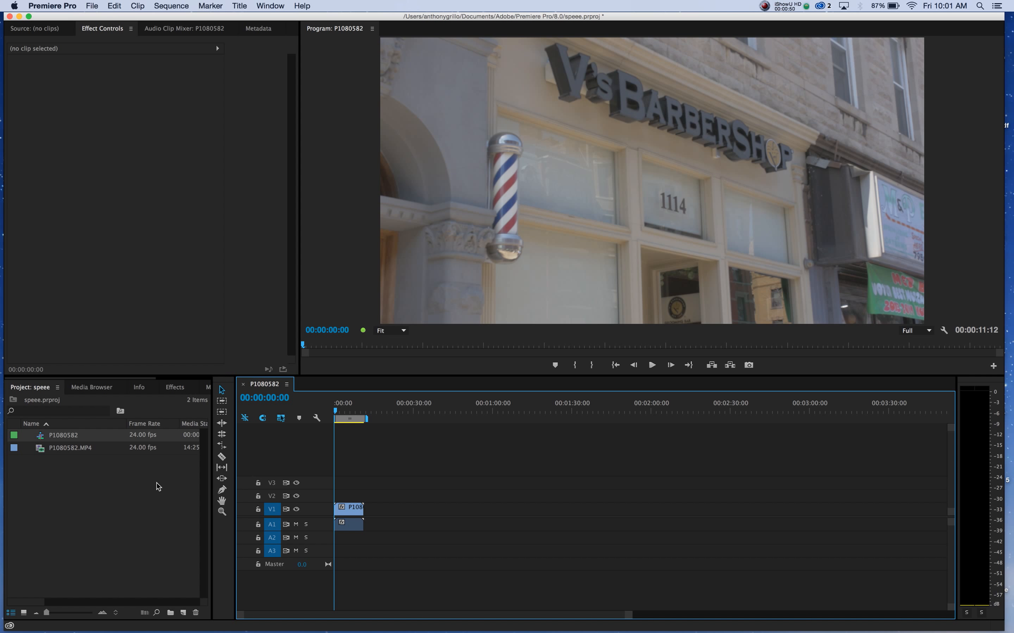
Create a 4096 x 2160 adjustment layer at 24 fps and place it on V2 directly above the P1080582 clip.
{"action": "left_click", "coordinate": [184, 614]}
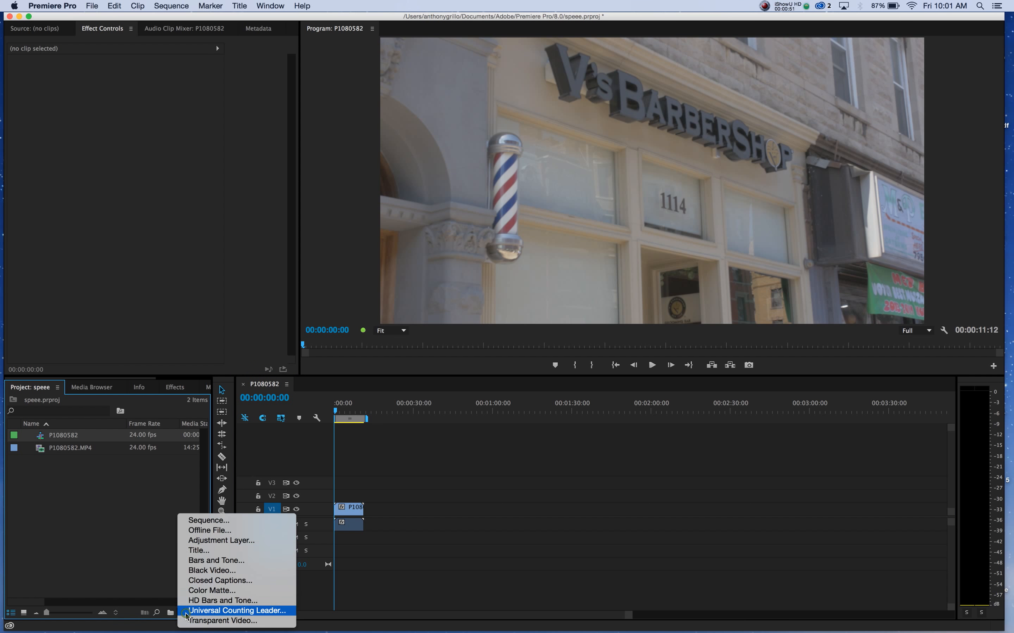
{"action": "left_click", "coordinate": [222, 541]}
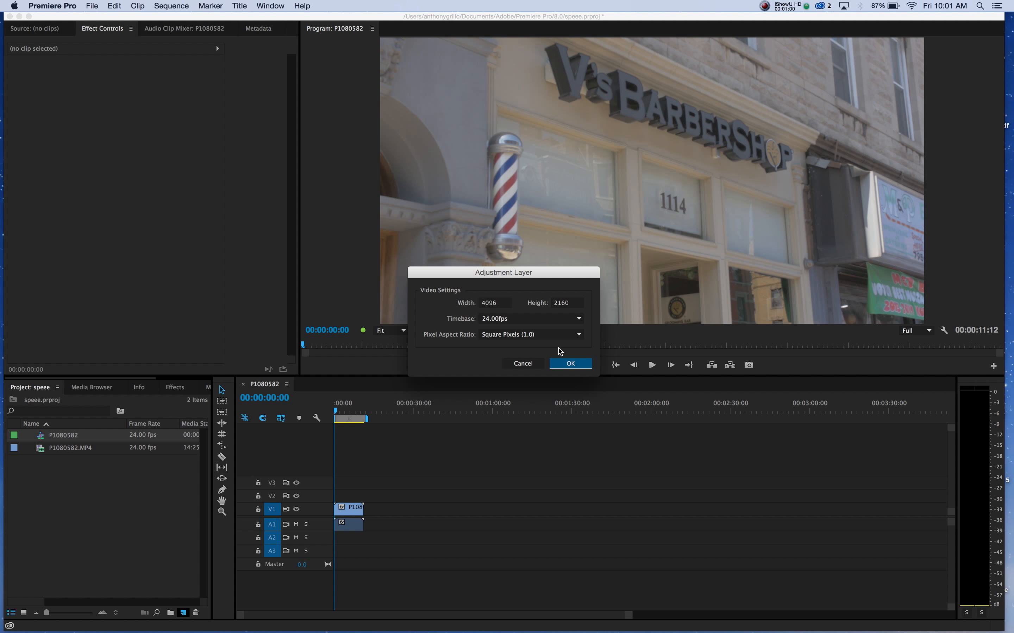
{"action": "left_click", "coordinate": [570, 365]}
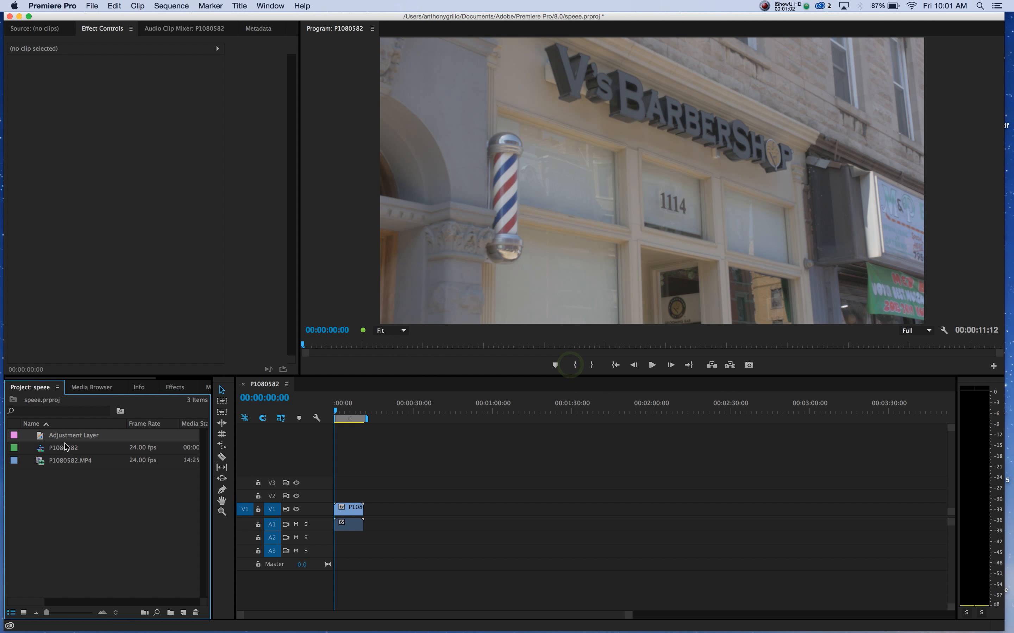
{"action": "left_click_drag", "start_coordinate": [42, 437], "coordinate": [363, 494]}
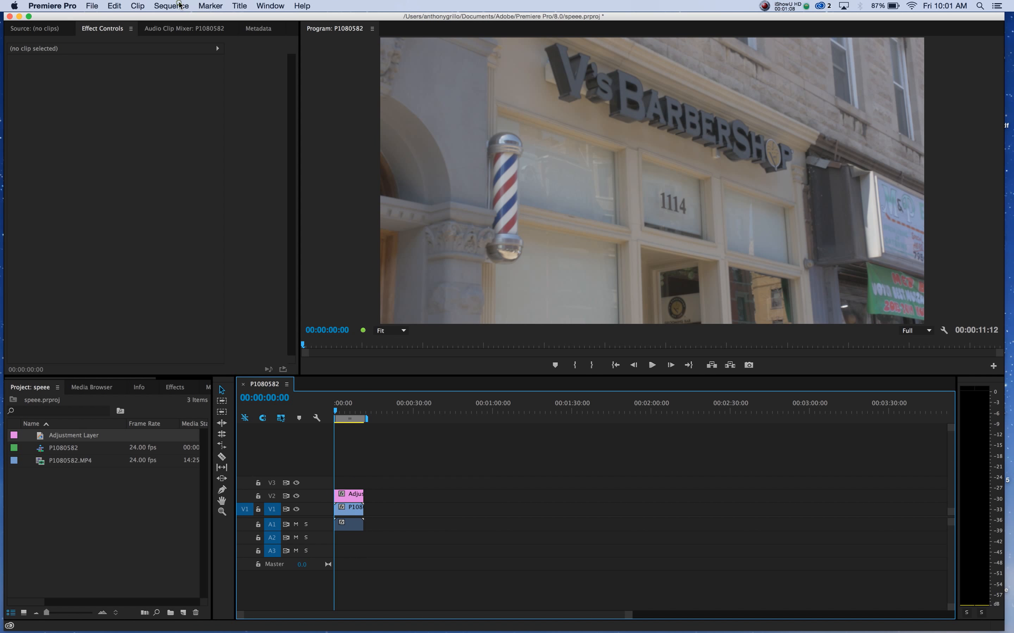
Set the sequence frame size to 1920 horizontal by 1080 vertical and accept deleting its preview files.
{"action": "left_click", "coordinate": [180, 6]}
{"action": "left_click", "coordinate": [182, 22]}
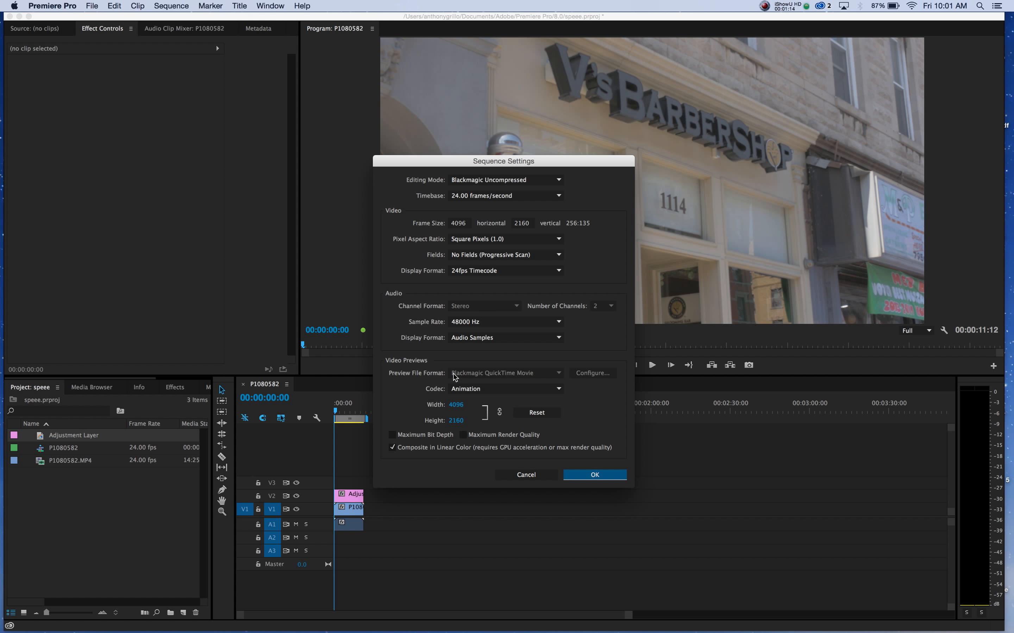
{"action": "left_click", "coordinate": [468, 224]}
{"action": "type", "text": "19"}
{"action": "type", "text": "80"}
{"action": "key", "text": "BackSpace"}
{"action": "key", "text": "BackSpace"}
{"action": "type", "text": "20"}
{"action": "left_click", "coordinate": [527, 224]}
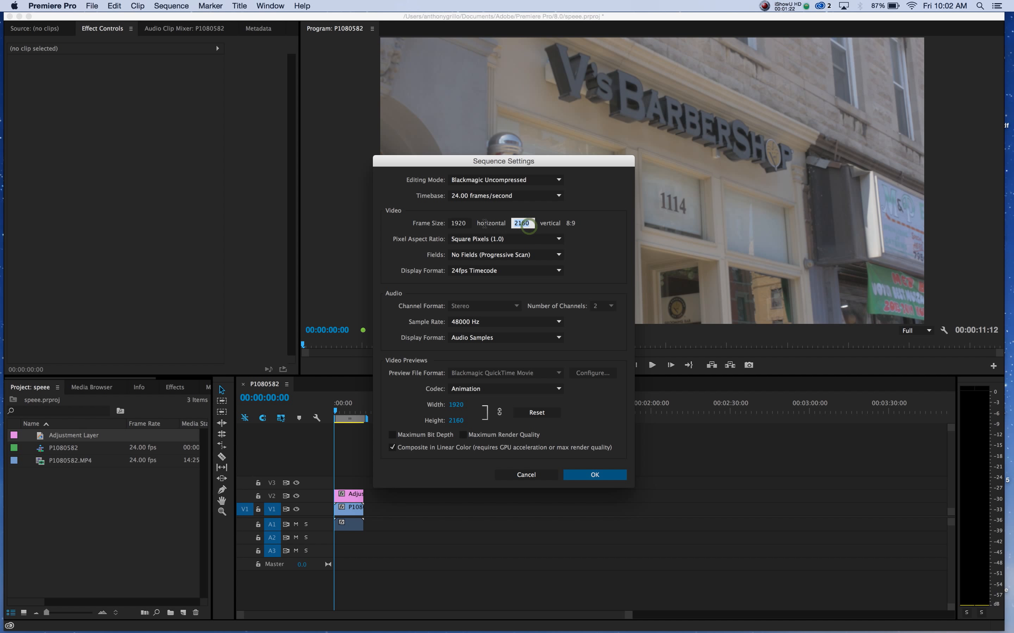
{"action": "type", "text": "1080"}
{"action": "left_click", "coordinate": [591, 474]}
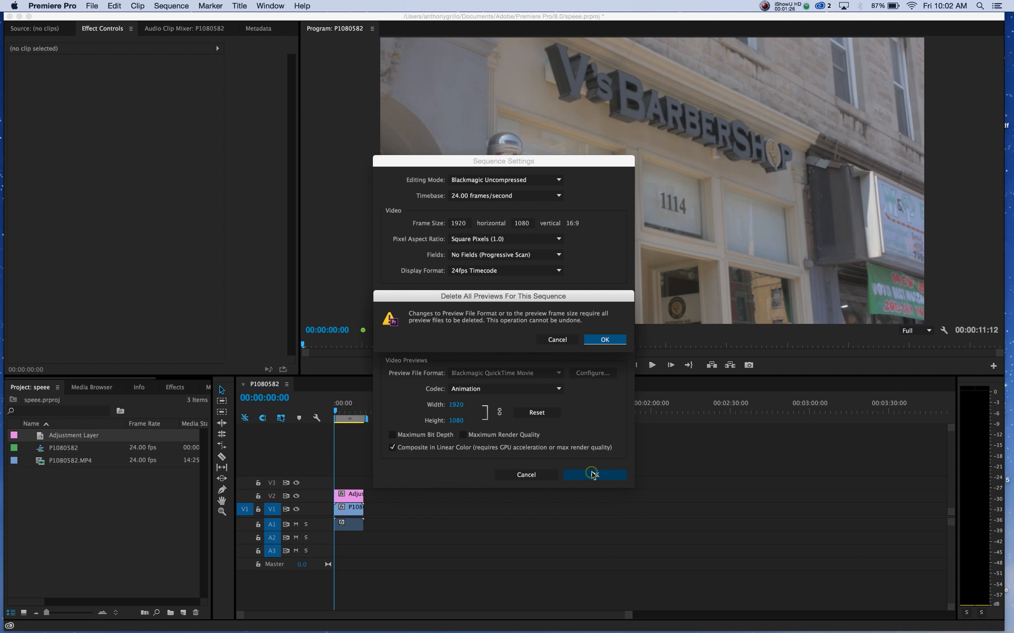
{"action": "left_click", "coordinate": [604, 340]}
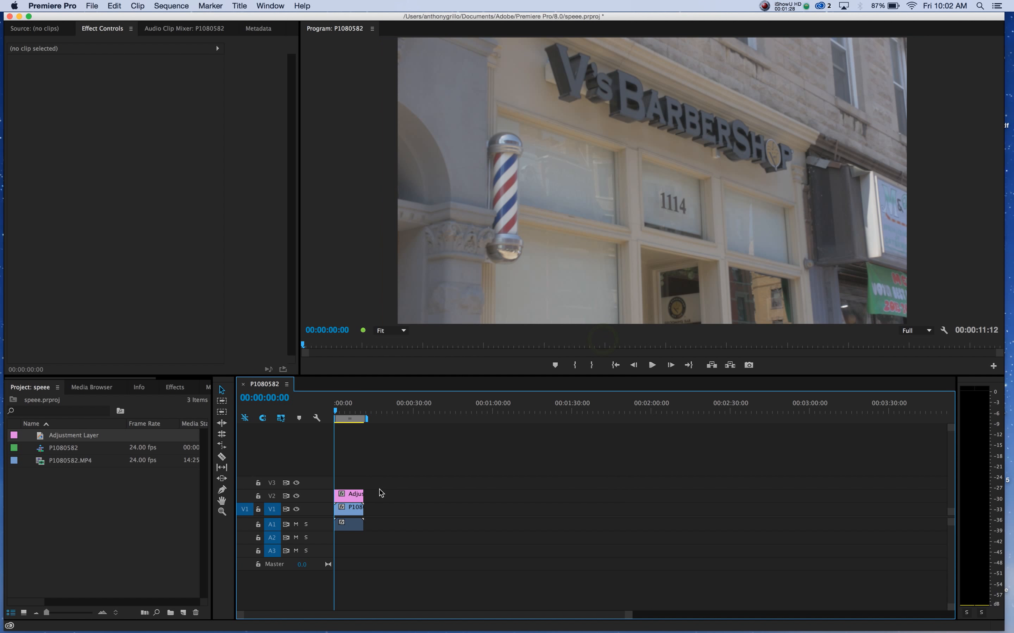
Set the Motion scale of the P1080582.MP4 clip on V1 to 50.
{"action": "left_click", "coordinate": [361, 507]}
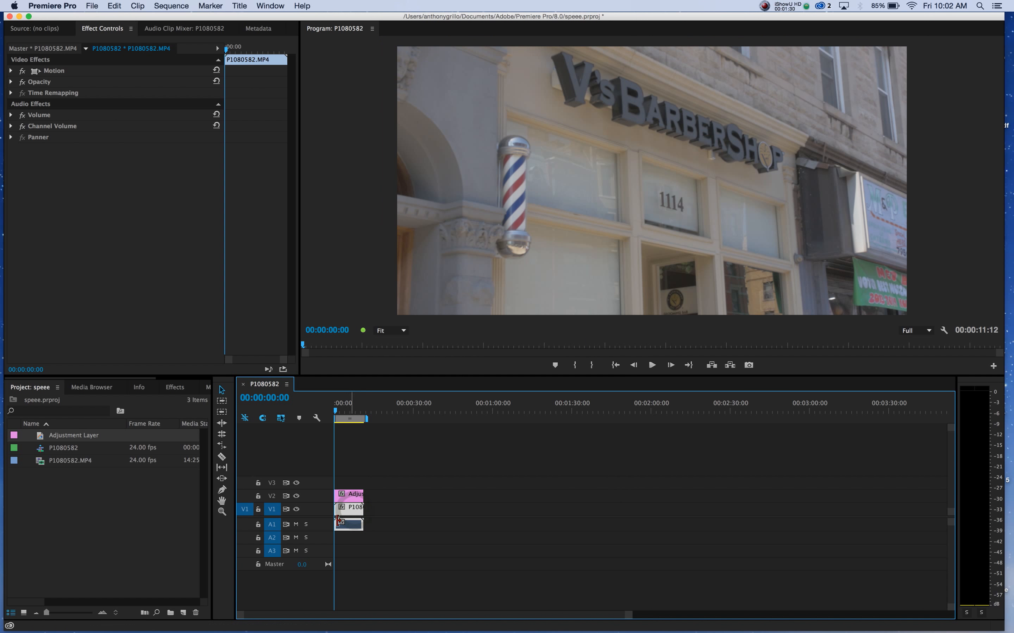
{"action": "left_click", "coordinate": [12, 71]}
{"action": "mouse_move", "coordinate": [123, 94]}
{"action": "left_mouse_down"}
{"action": "mouse_move", "coordinate": [80, 94]}
{"action": "mouse_move", "coordinate": [127, 94]}
{"action": "left_mouse_up"}
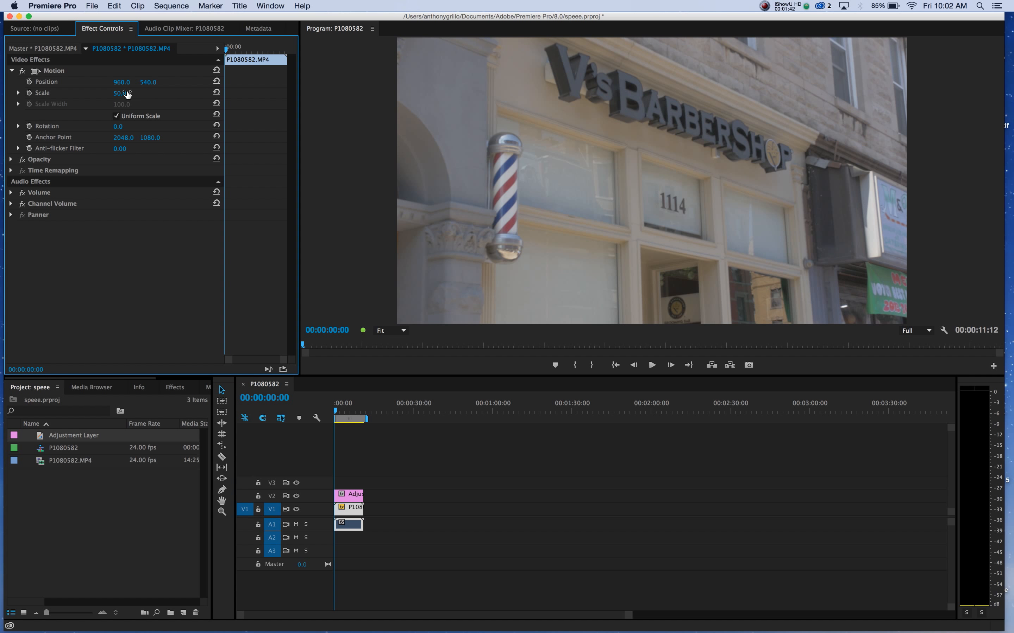
Import "2.35 copy.png" from the Desktop and place it on V3 above the adjustment layer.
{"action": "left_click", "coordinate": [90, 7]}
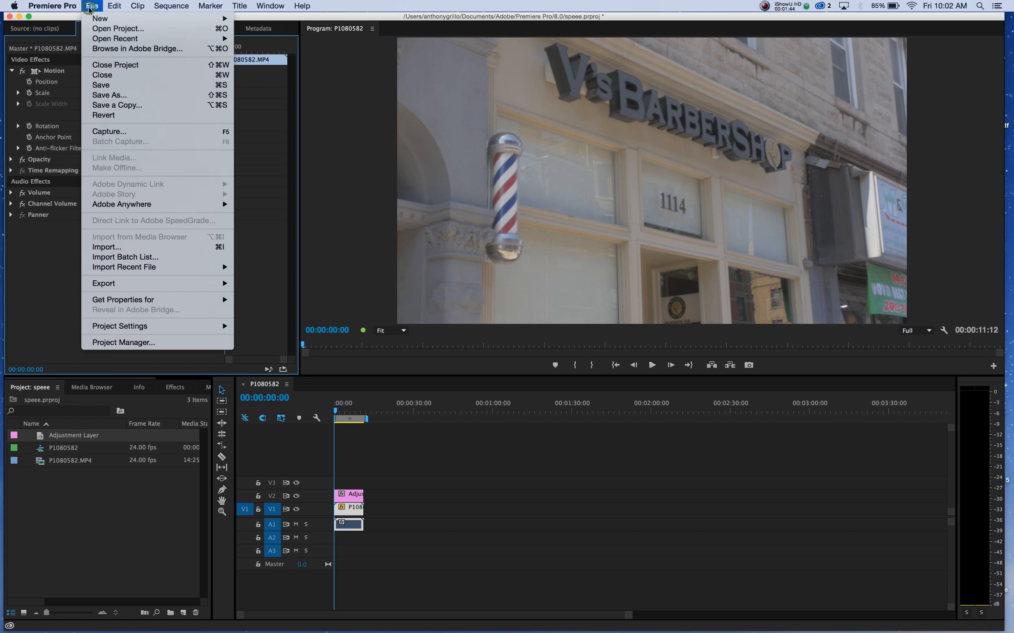
{"action": "left_click", "coordinate": [104, 246]}
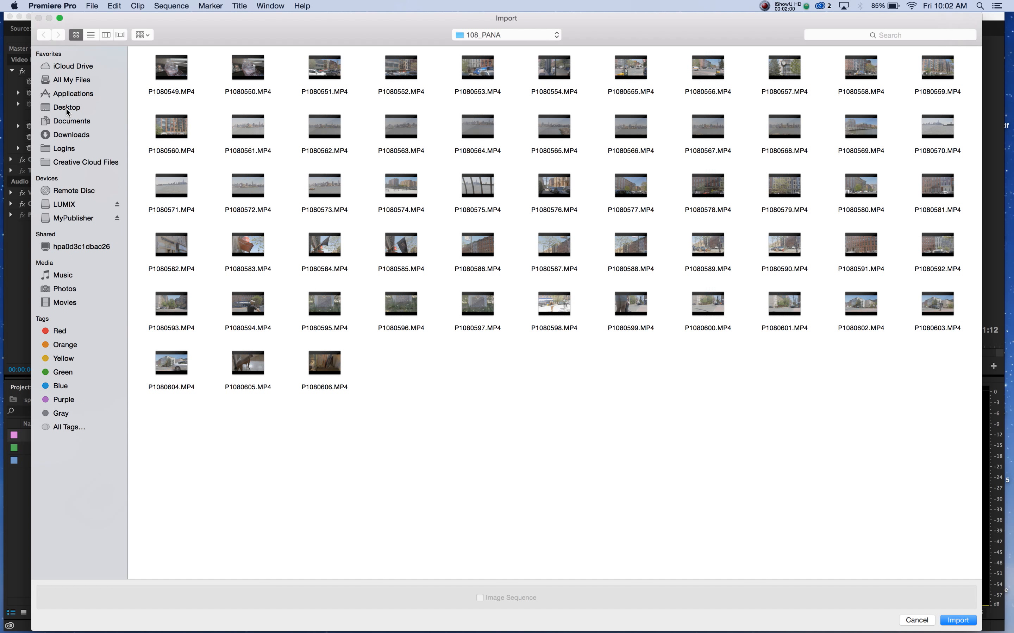
{"action": "left_click", "coordinate": [67, 108]}
{"action": "left_click", "coordinate": [177, 71]}
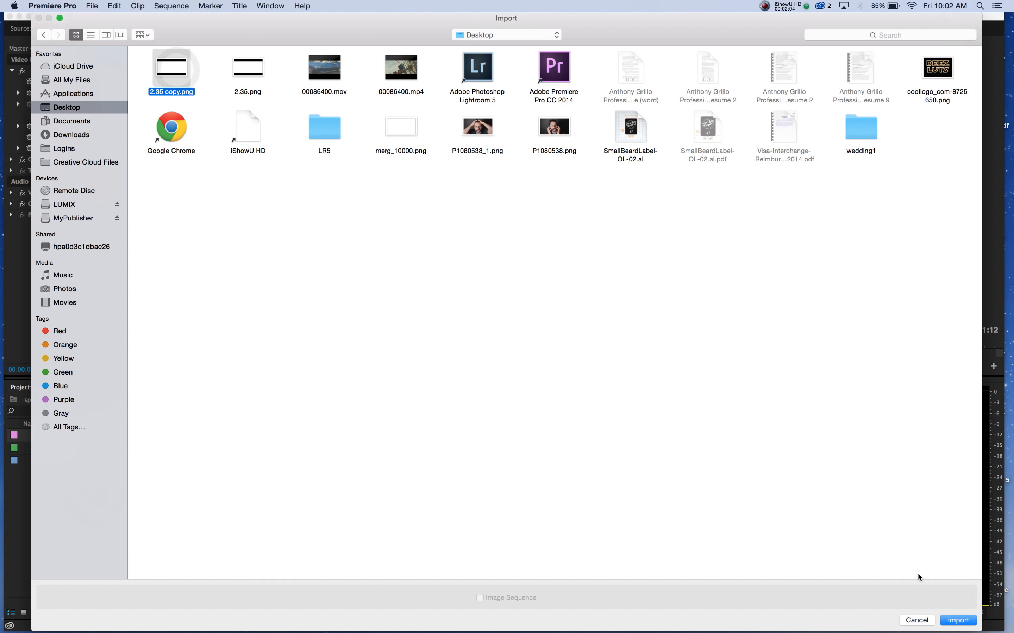
{"action": "left_click", "coordinate": [957, 620]}
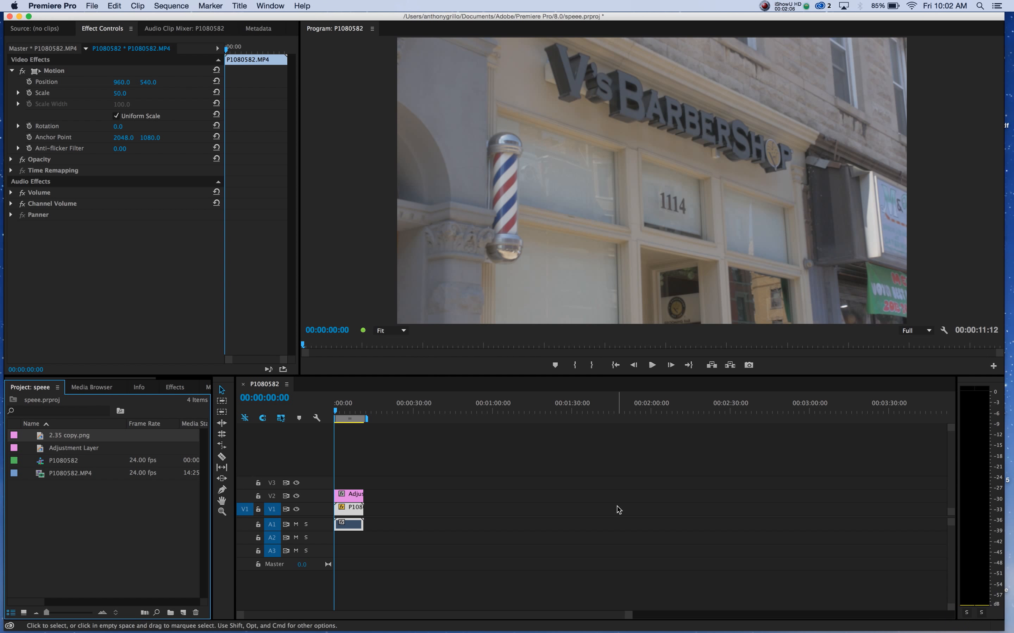
{"action": "left_click", "coordinate": [41, 437]}
{"action": "left_click_drag", "start_coordinate": [41, 437], "coordinate": [323, 482]}
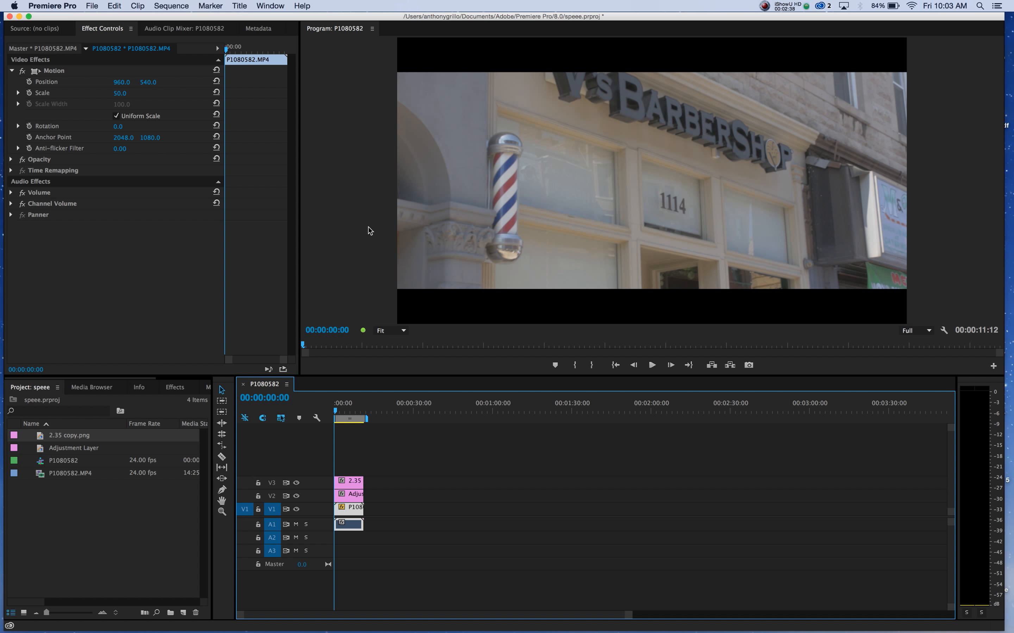
Apply the Lumetri color correction effect to the adjustment layer on V2.
{"action": "left_click", "coordinate": [174, 387]}
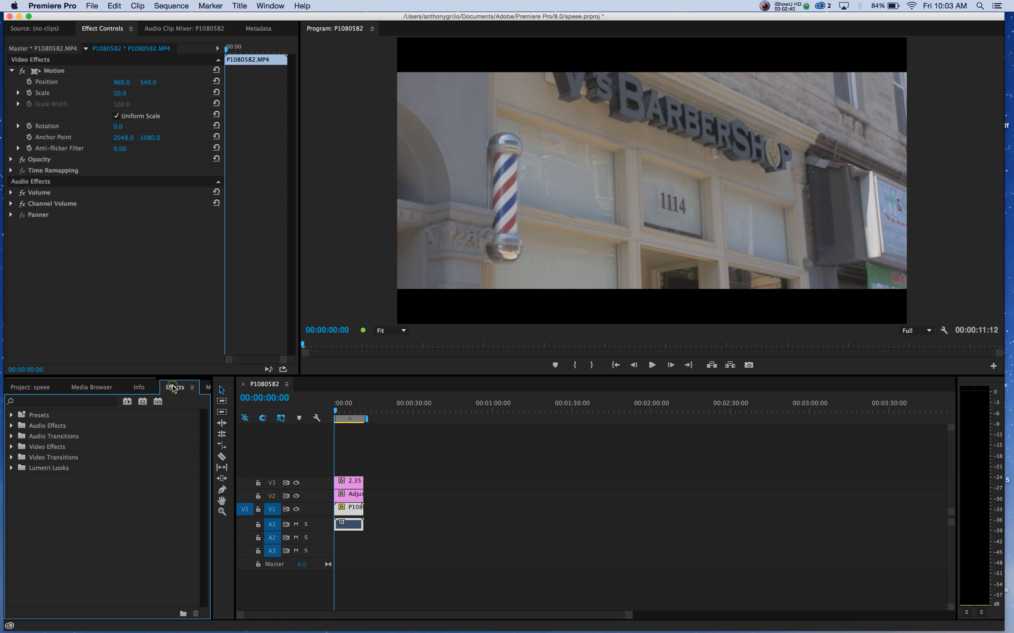
{"action": "left_click", "coordinate": [11, 446]}
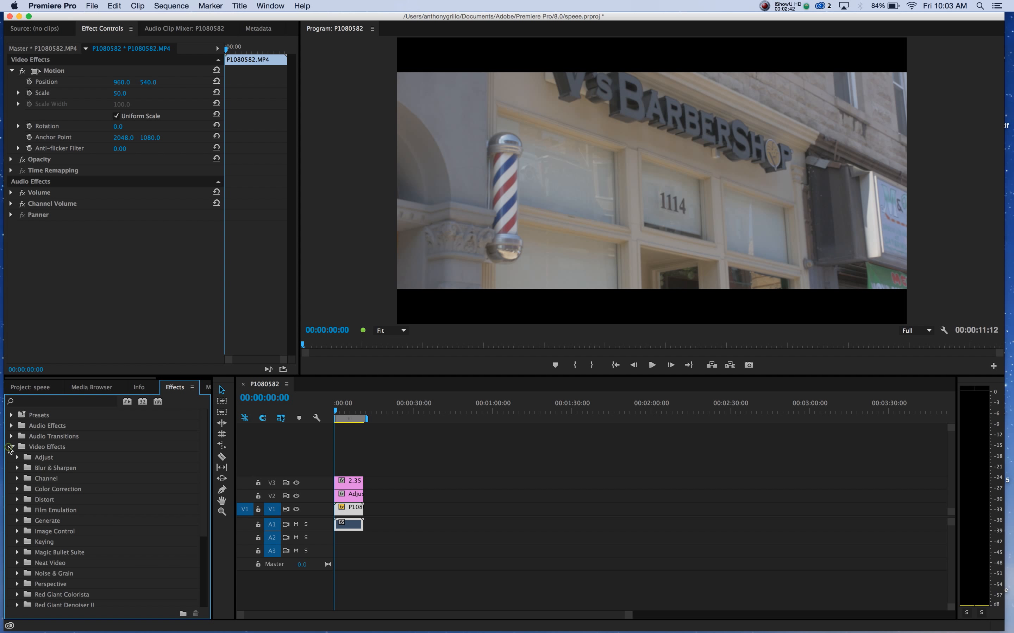
{"action": "left_click", "coordinate": [17, 489]}
{"action": "scroll", "coordinate": [79, 529], "scroll_direction": "down", "scroll_amount": 5}
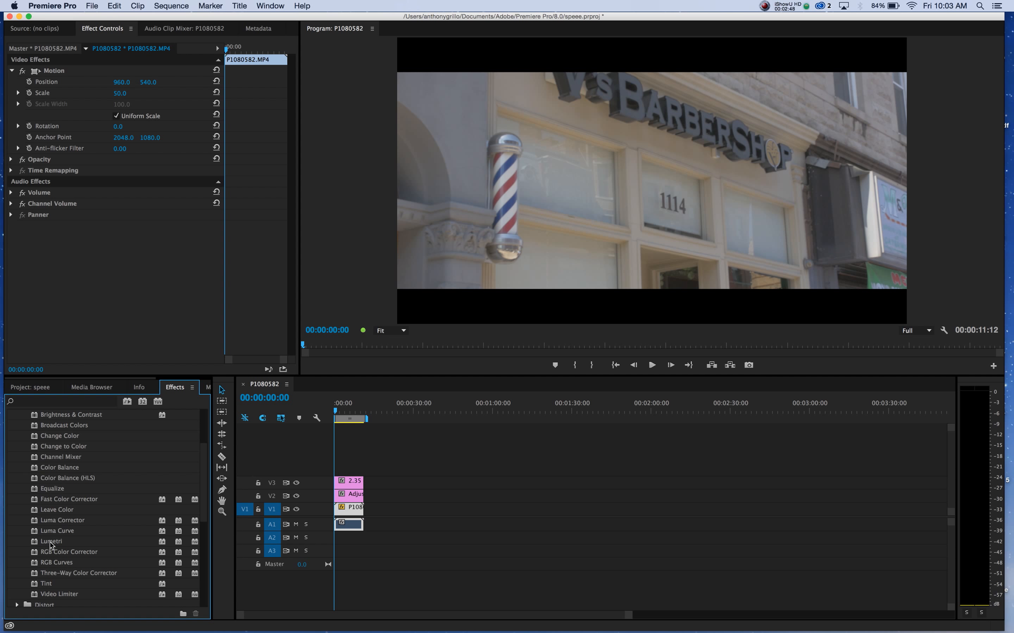
{"action": "left_click_drag", "start_coordinate": [50, 541], "coordinate": [352, 497]}
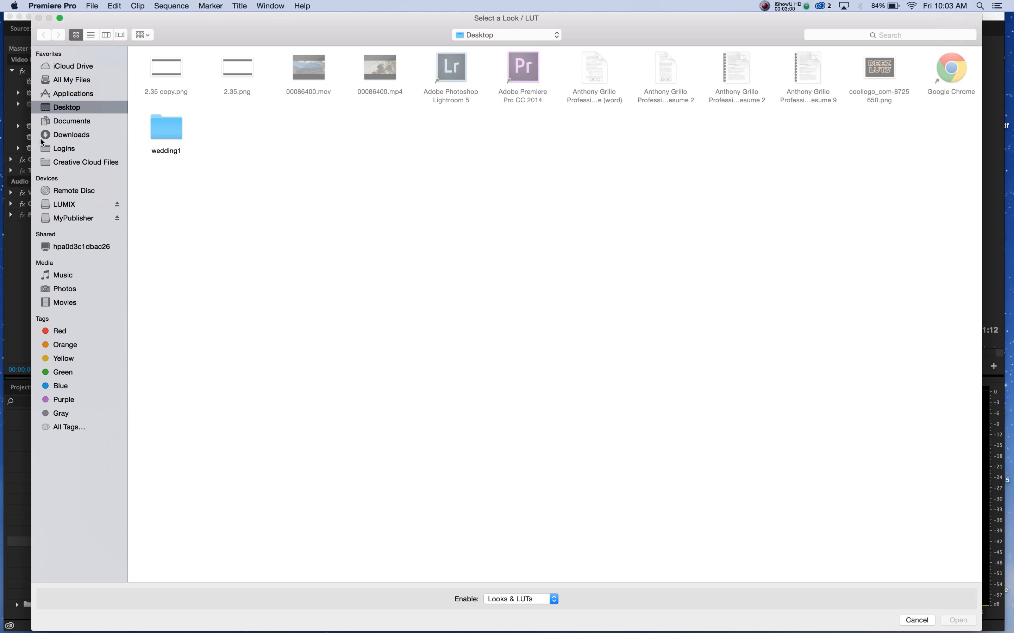
Browse for a LUT in Applications, opening SpeedLooks 4, SpeedLooks Studio Linear and its LUTs folder.
{"action": "left_click", "coordinate": [67, 92]}
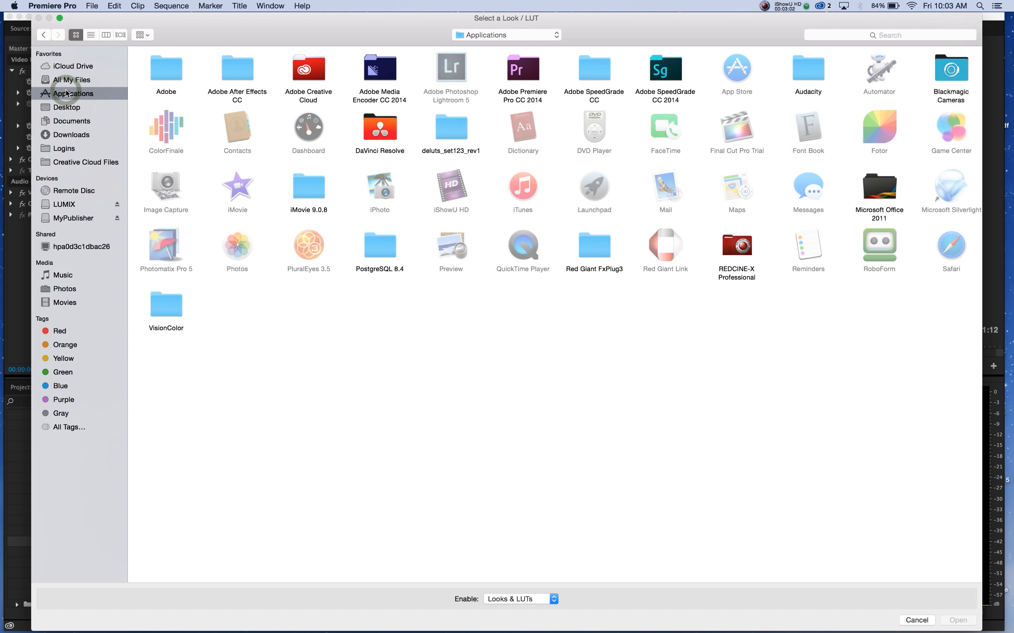
{"action": "left_click", "coordinate": [106, 36]}
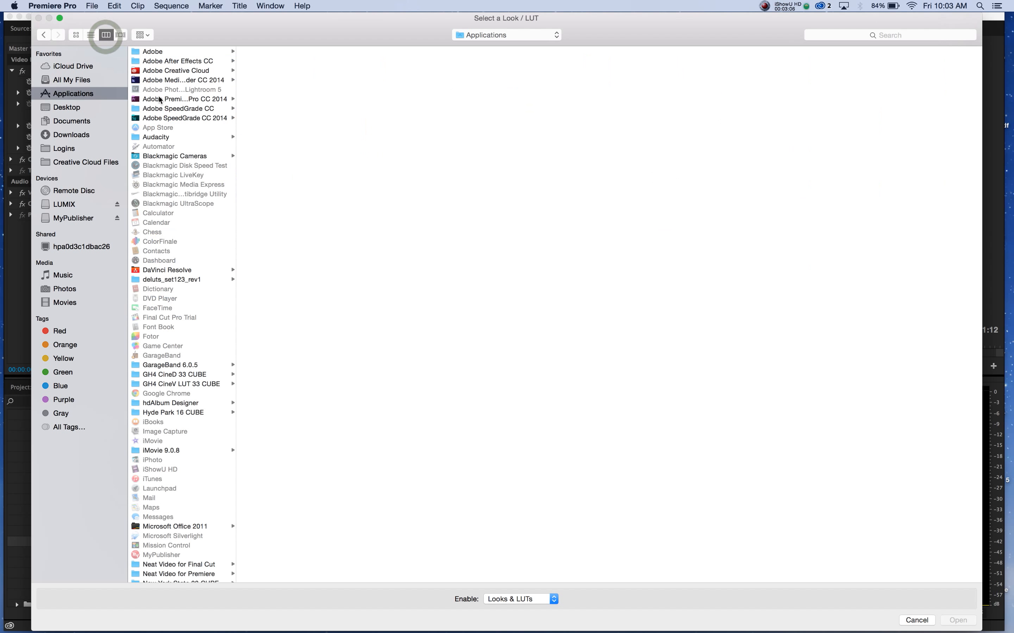
{"action": "scroll", "coordinate": [185, 210], "scroll_direction": "down", "scroll_amount": 2}
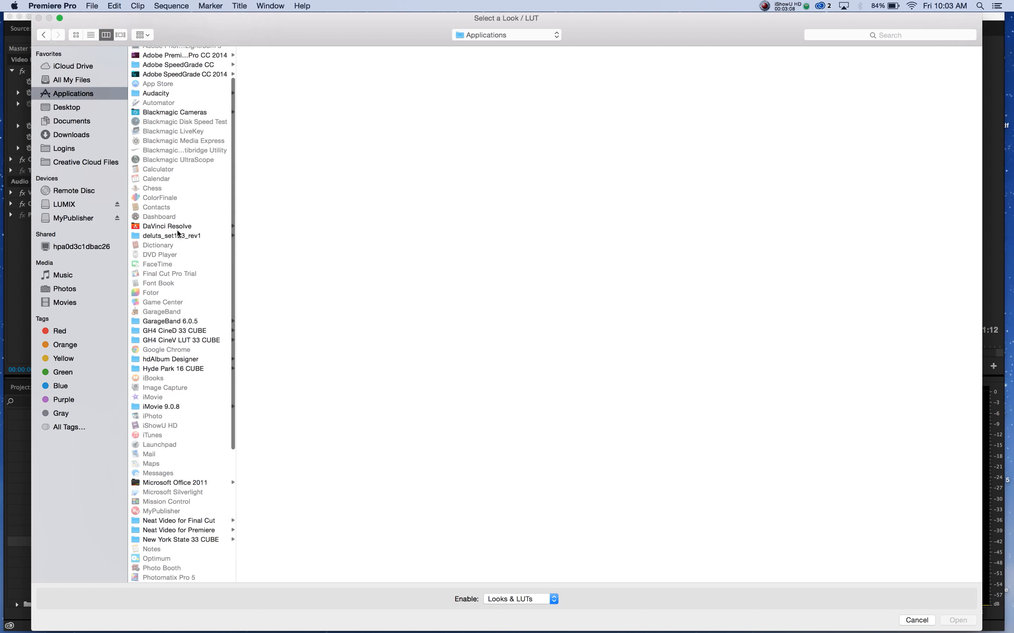
{"action": "scroll", "coordinate": [178, 297], "scroll_direction": "down", "scroll_amount": 4}
{"action": "scroll", "coordinate": [178, 297], "scroll_direction": "down", "scroll_amount": 4}
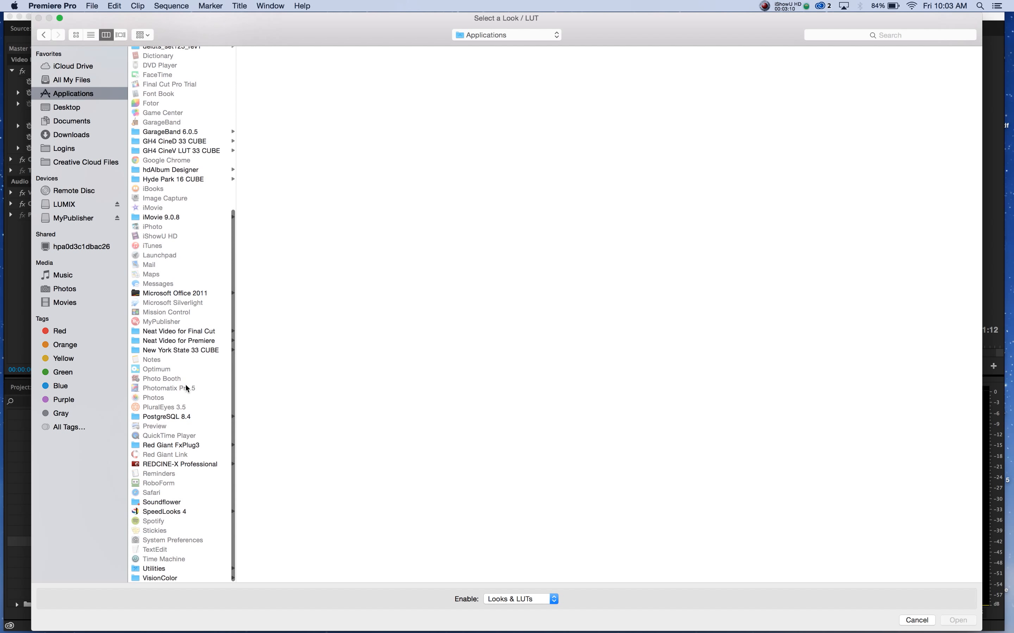
{"action": "left_click", "coordinate": [178, 515]}
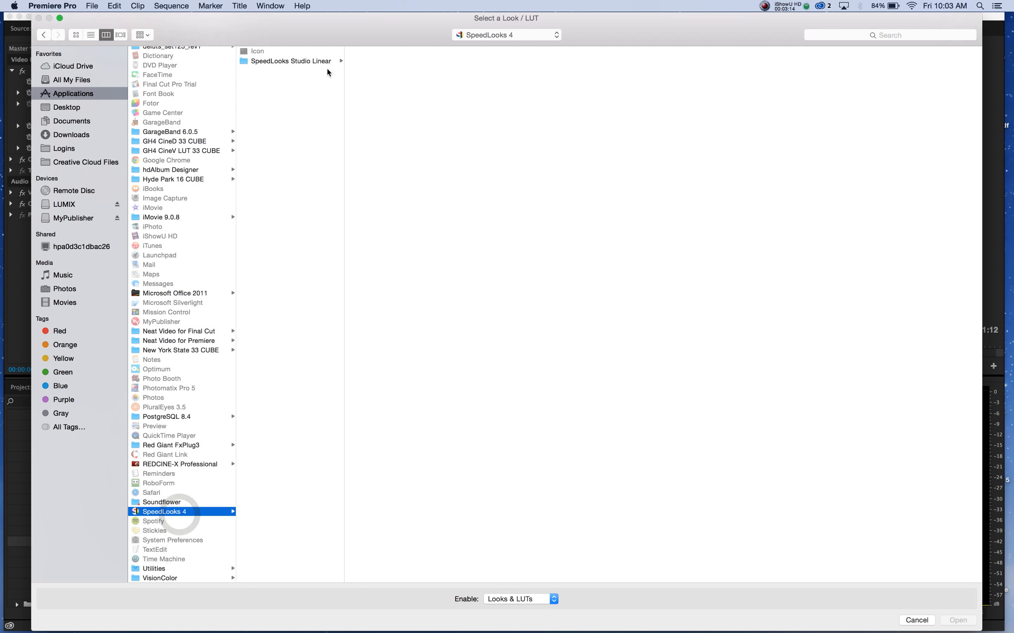
{"action": "left_click", "coordinate": [324, 62]}
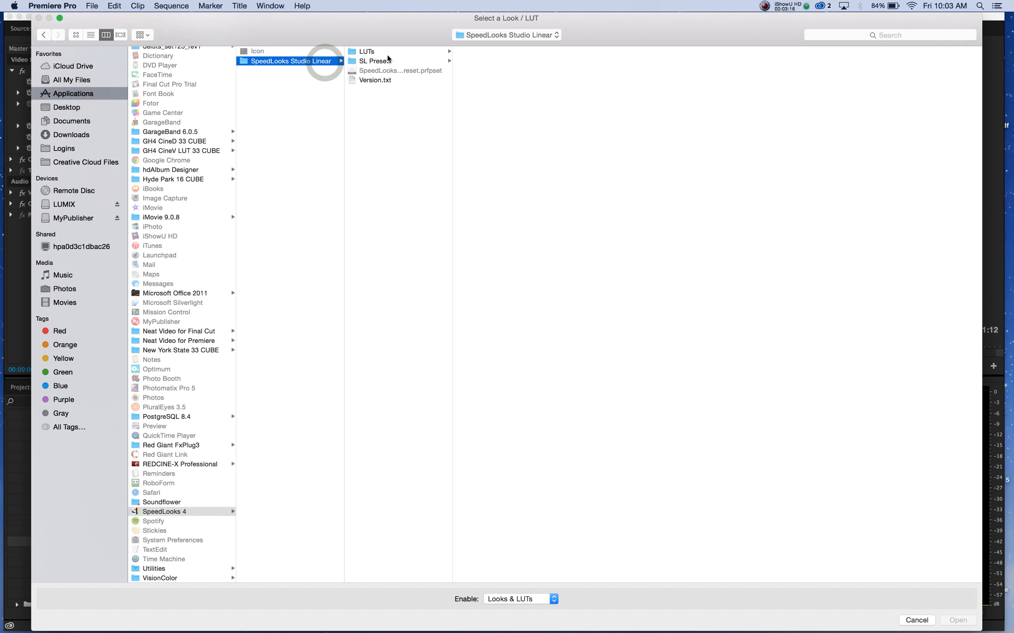
{"action": "left_click", "coordinate": [403, 51]}
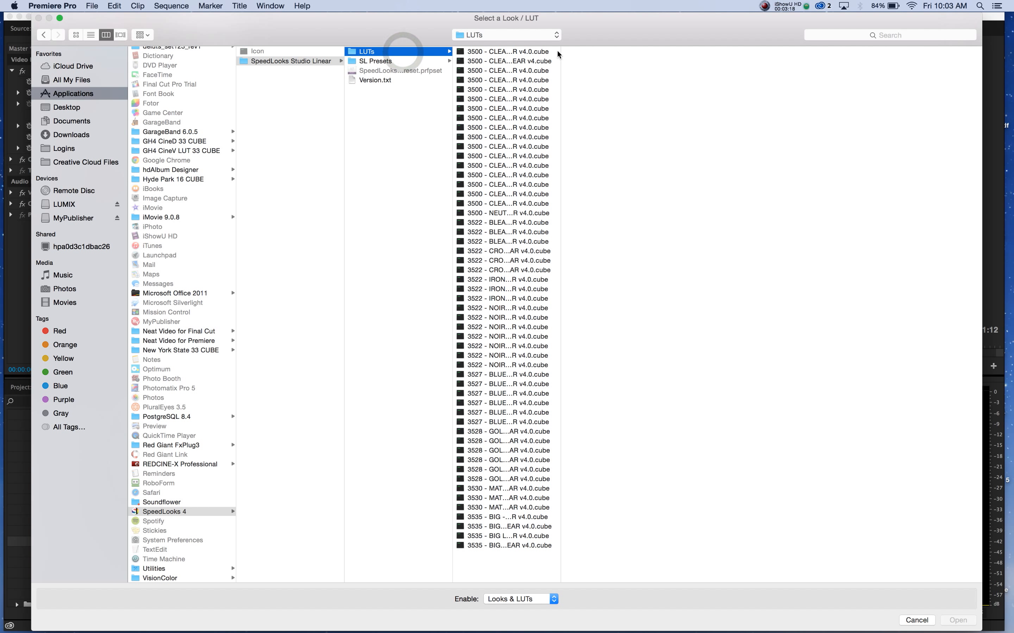
Load "3528 - GOLD HEAT - LINEAR v4.0.cube" into Lumetri and compare the picture with the effect off and on.
{"action": "left_click_drag", "start_coordinate": [560, 50], "coordinate": [636, 51]}
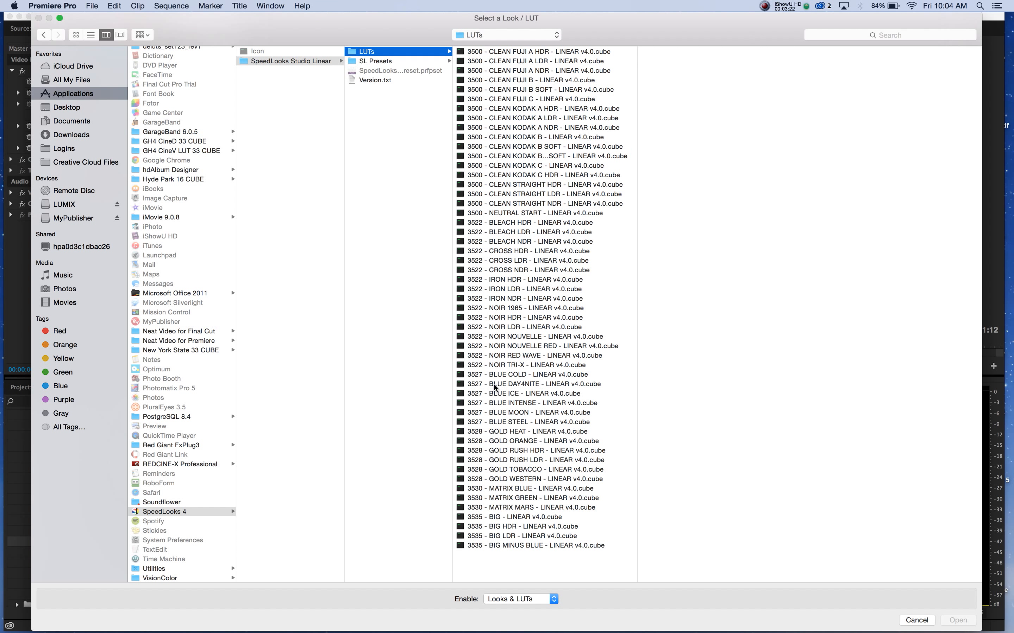
{"action": "left_click", "coordinate": [519, 432]}
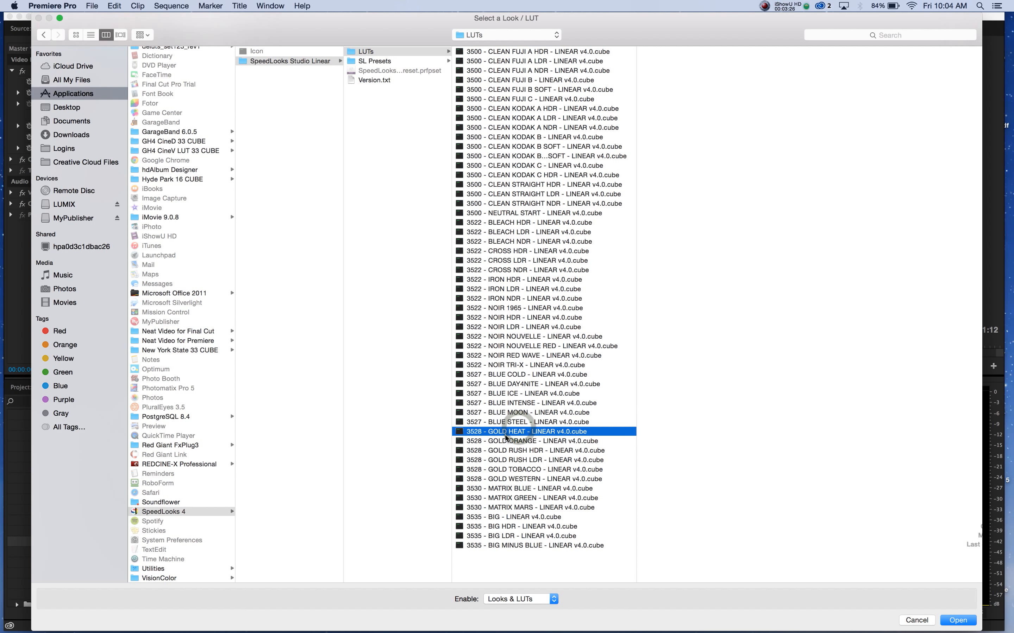
{"action": "left_click", "coordinate": [957, 621]}
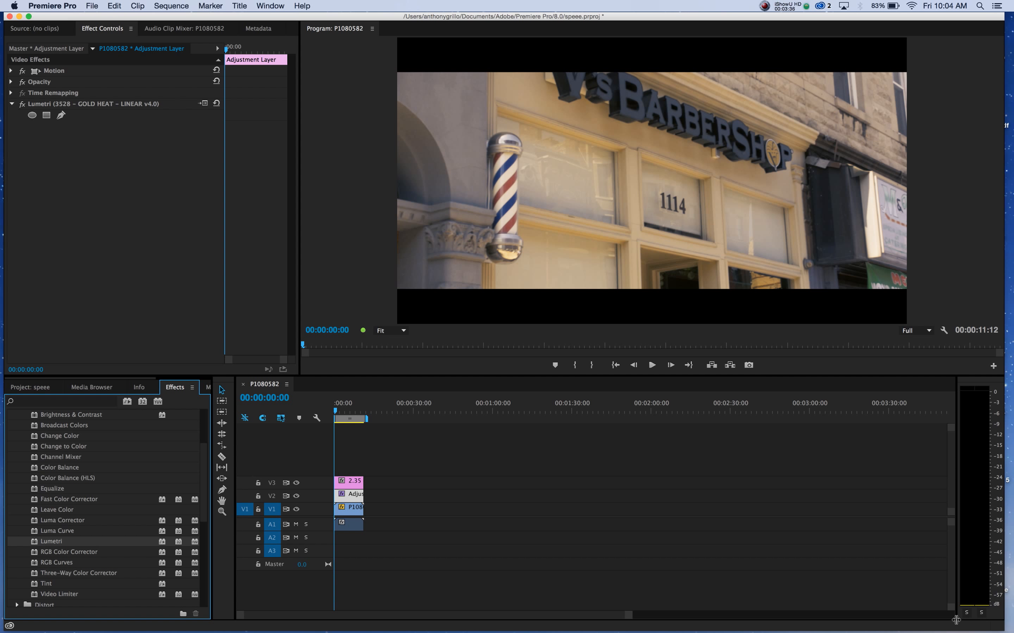
{"action": "left_click", "coordinate": [22, 105]}
{"action": "left_click", "coordinate": [22, 104]}
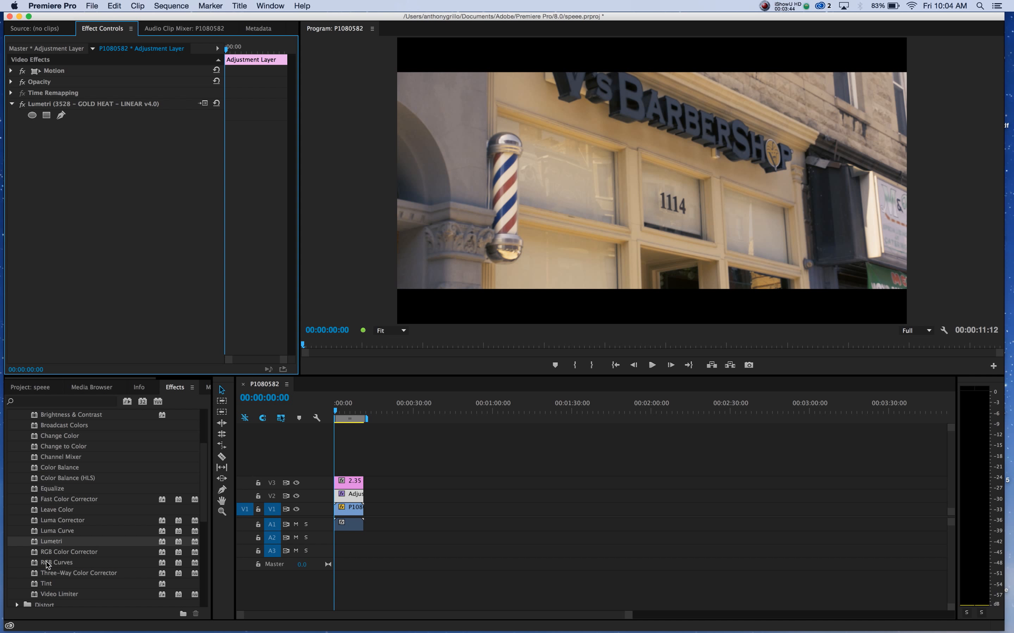
Add the RGB Curves effect to the adjustment layer and lift the Master curve's midtones slightly.
{"action": "left_click_drag", "start_coordinate": [46, 561], "coordinate": [348, 499]}
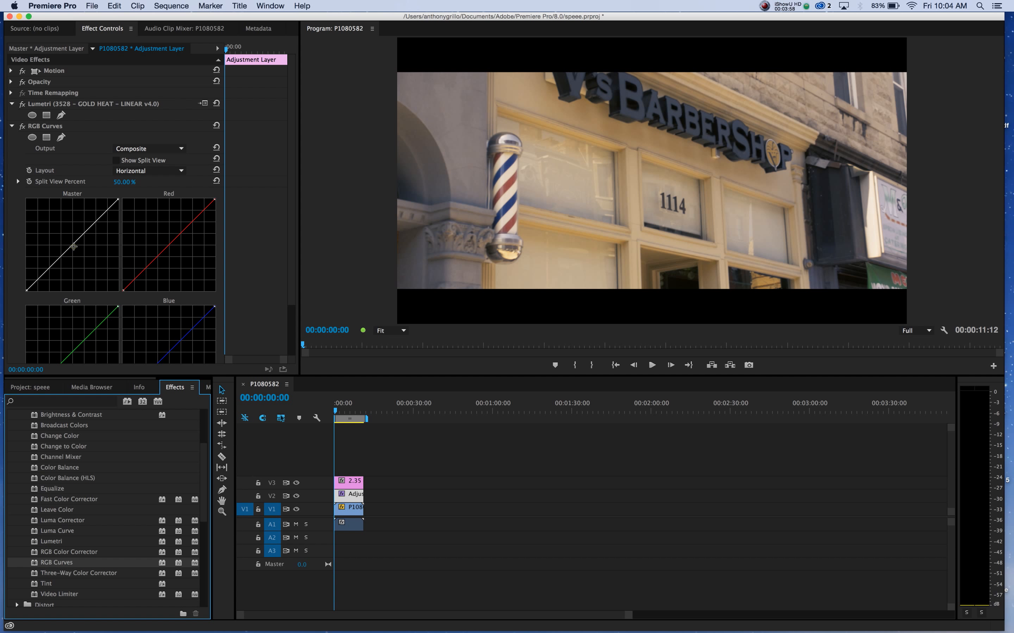
{"action": "left_click_drag", "start_coordinate": [74, 247], "coordinate": [70, 243]}
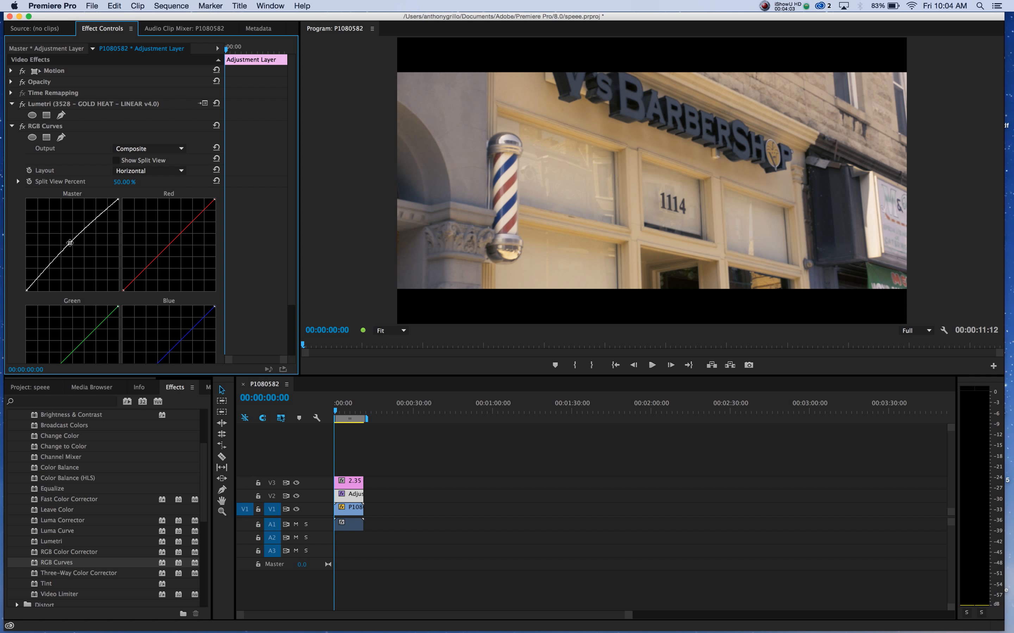
Add highlight and shadow points to the Red curve and lower the Blue curve's highlight end slightly, comparing with RGB Curves off and on.
{"action": "left_click", "coordinate": [194, 219]}
{"action": "left_click", "coordinate": [144, 270]}
{"action": "scroll", "coordinate": [254, 281], "scroll_direction": "down", "scroll_amount": 5}
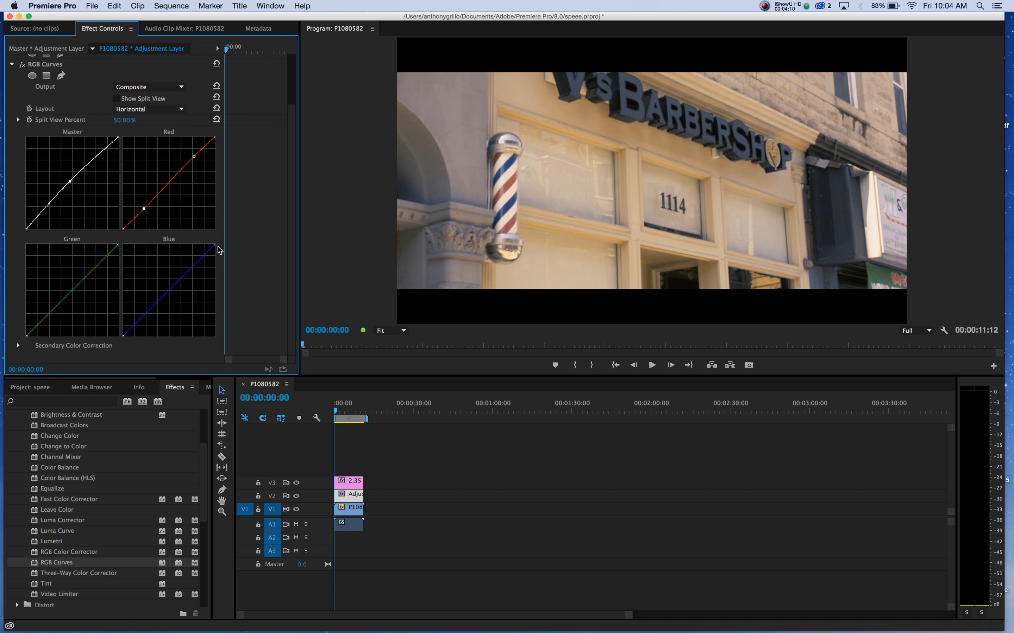
{"action": "left_click_drag", "start_coordinate": [213, 246], "coordinate": [214, 251]}
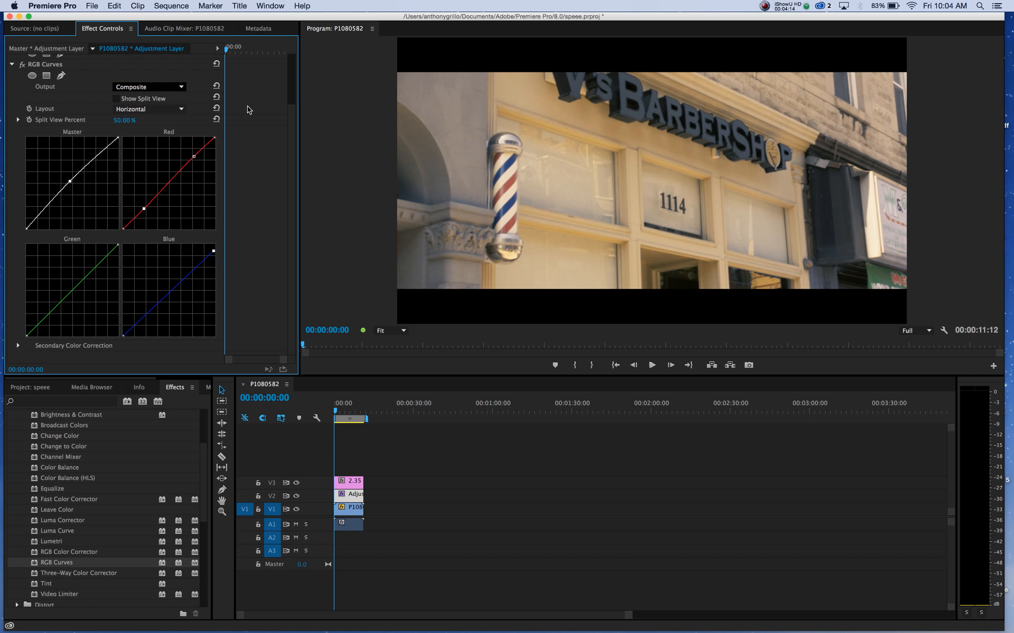
{"action": "left_click", "coordinate": [23, 65]}
{"action": "left_click", "coordinate": [23, 65]}
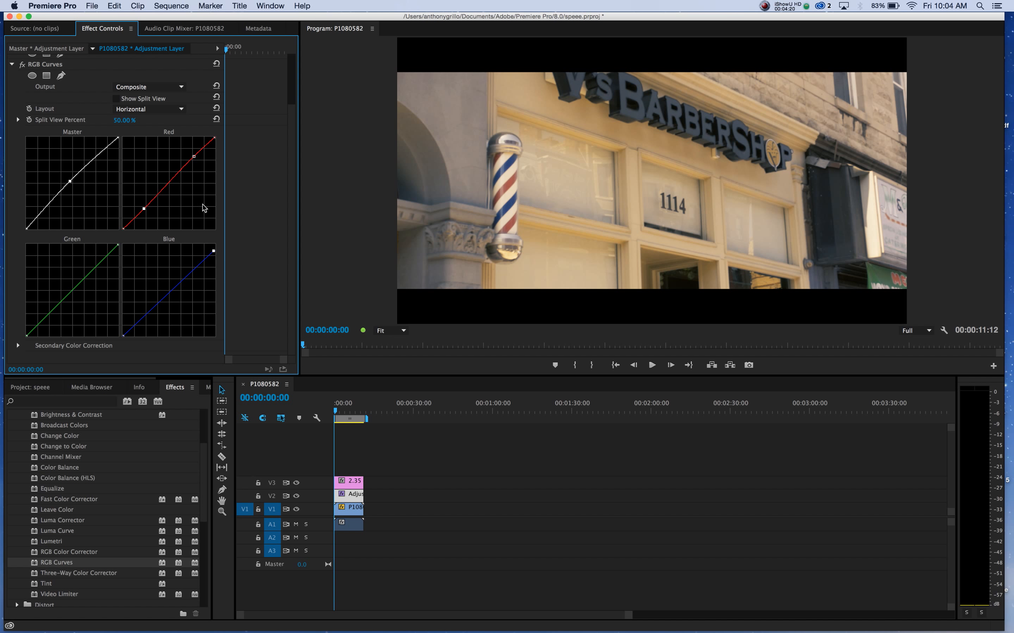
Compare the picture with the adjustment layer's Lumetri and RGB Curves effects both off and on.
{"action": "scroll", "coordinate": [247, 281], "scroll_direction": "up", "scroll_amount": 3}
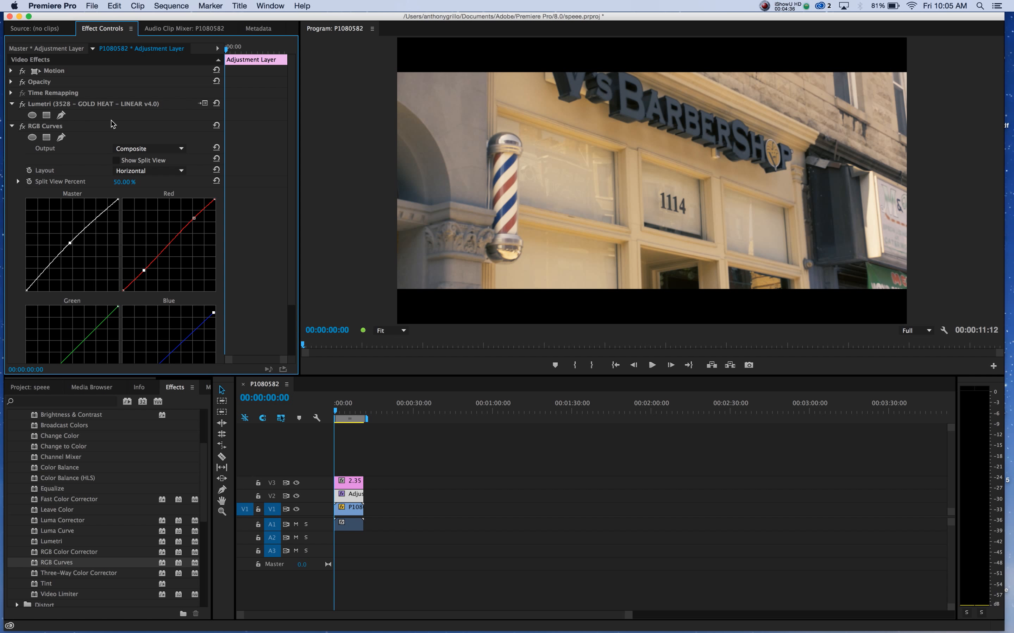
{"action": "left_click", "coordinate": [22, 105]}
{"action": "left_click", "coordinate": [23, 127]}
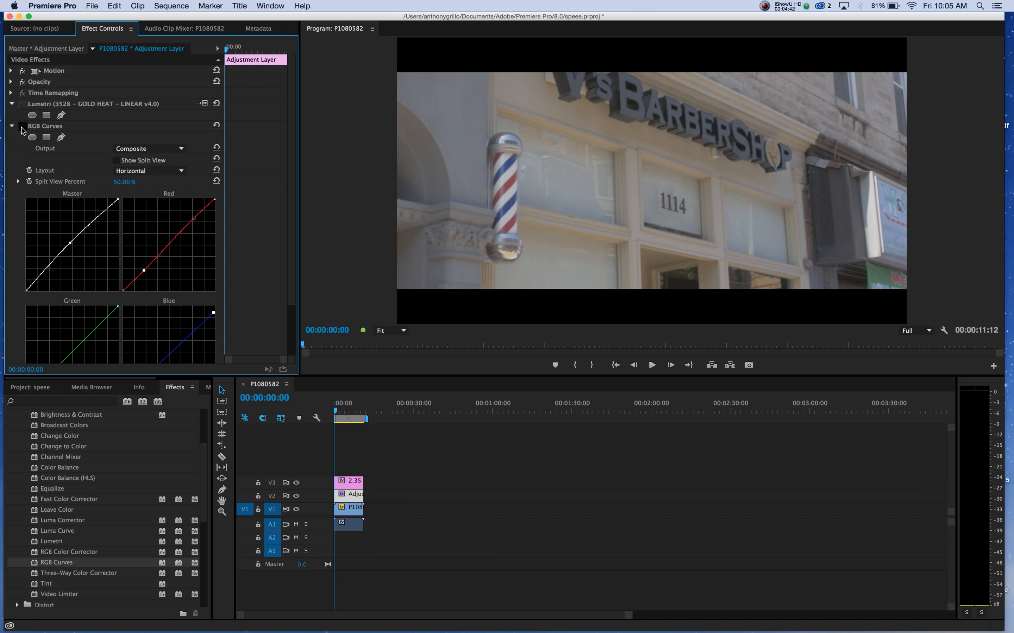
{"action": "left_click", "coordinate": [22, 104]}
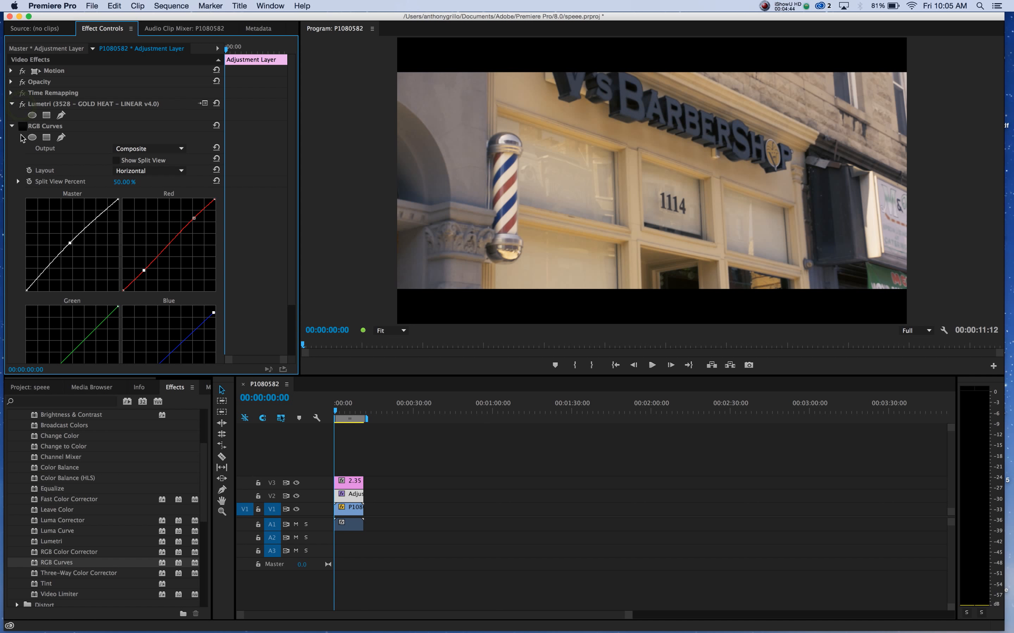
{"action": "left_click", "coordinate": [22, 126]}
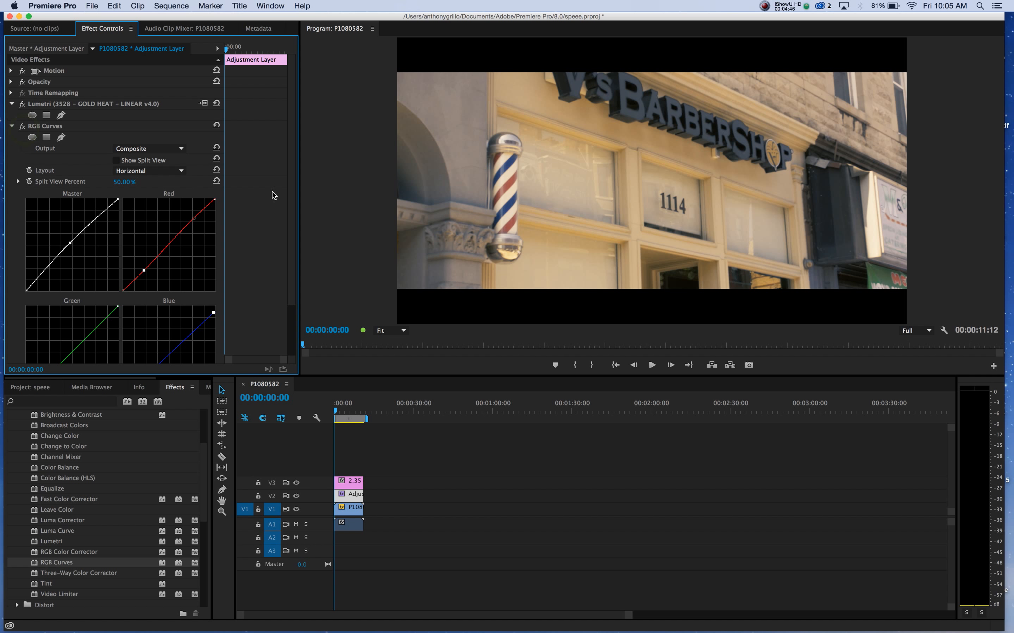
Check the playback resolution options, keep Full, and play the opening seconds of the graded sequence.
{"action": "left_click", "coordinate": [925, 331]}
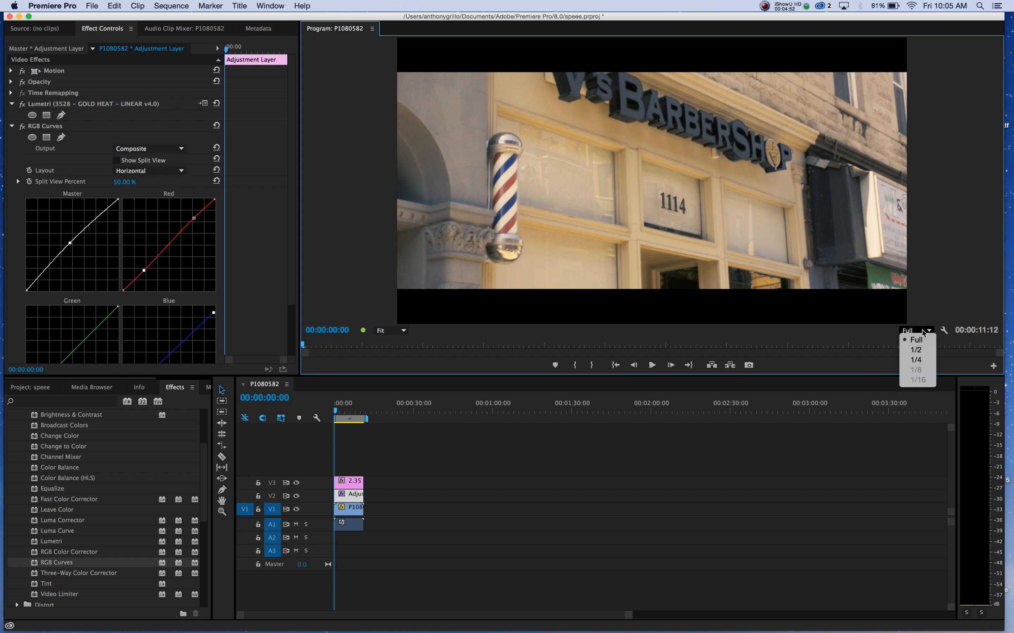
{"action": "left_click", "coordinate": [960, 213]}
{"action": "key", "text": "space"}
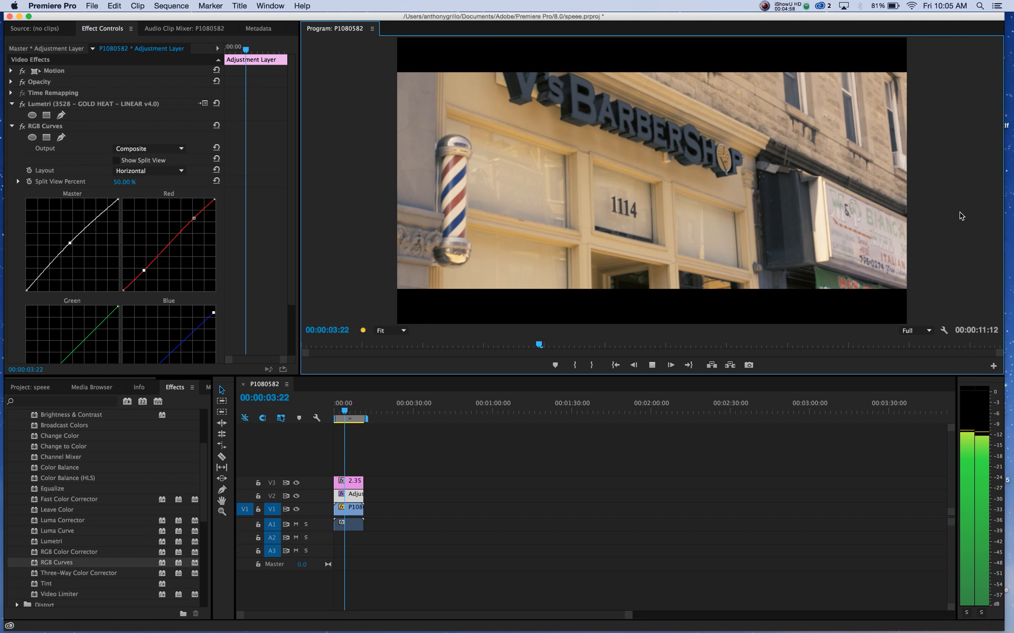
{"action": "key", "text": "space"}
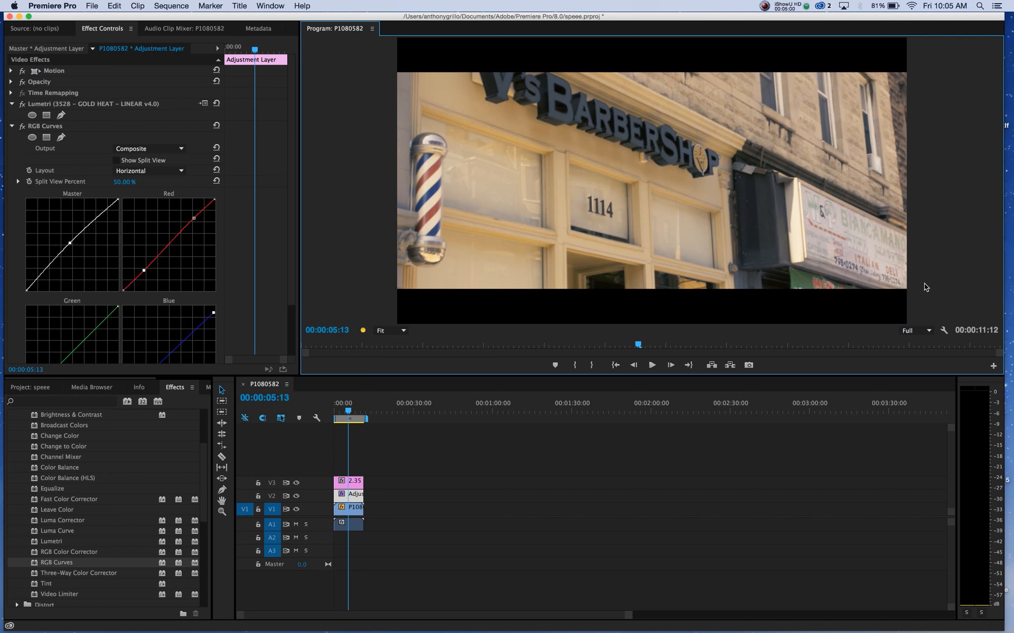
Set the Program monitor's playback resolution to 1/4 and play the rest of the sequence.
{"action": "left_click", "coordinate": [917, 331]}
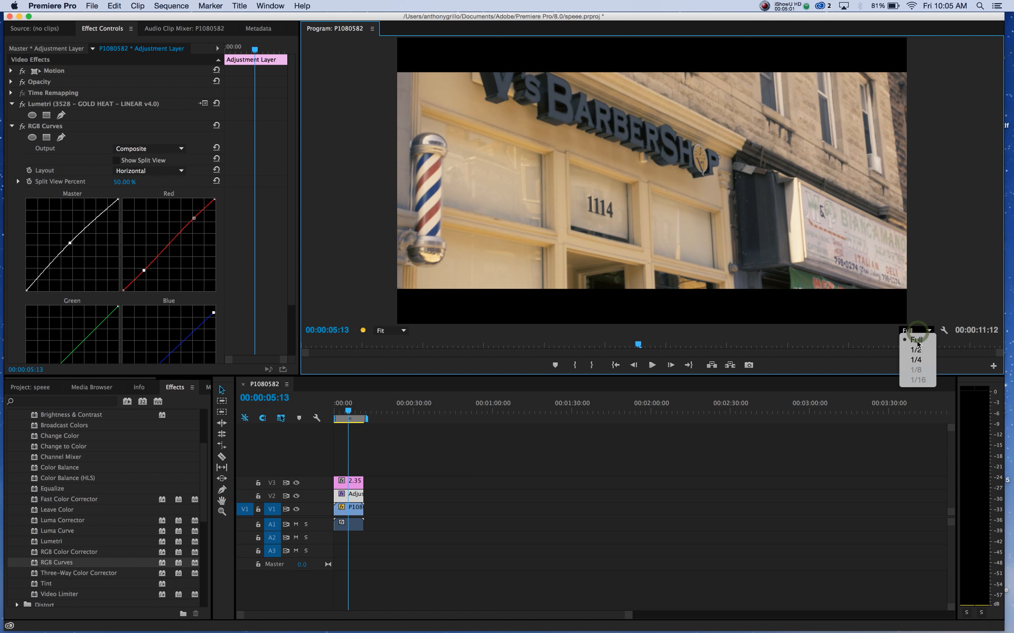
{"action": "left_click", "coordinate": [911, 341]}
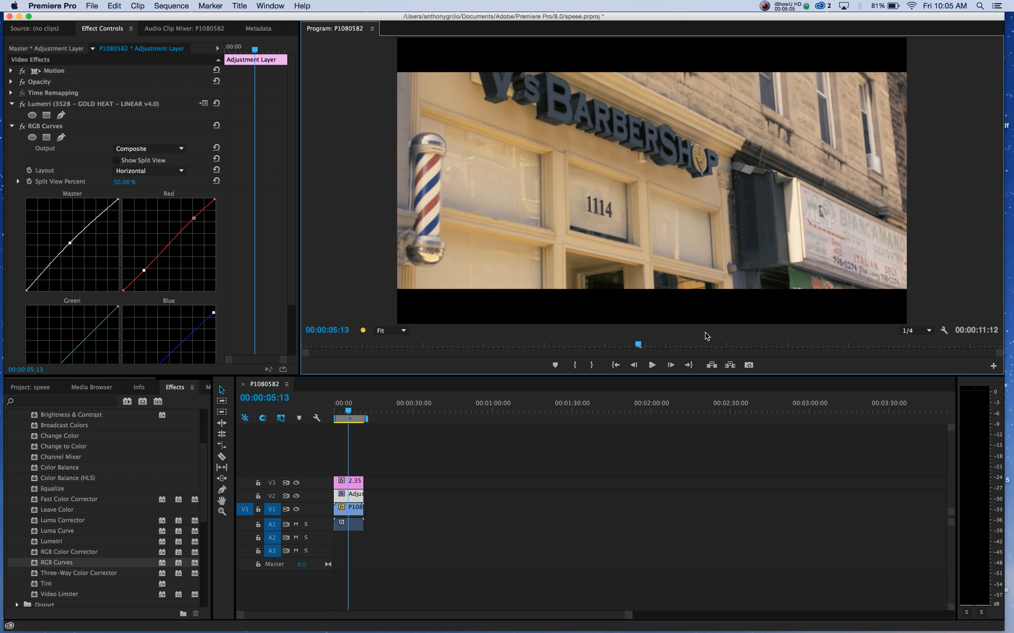
{"action": "key", "text": "space"}
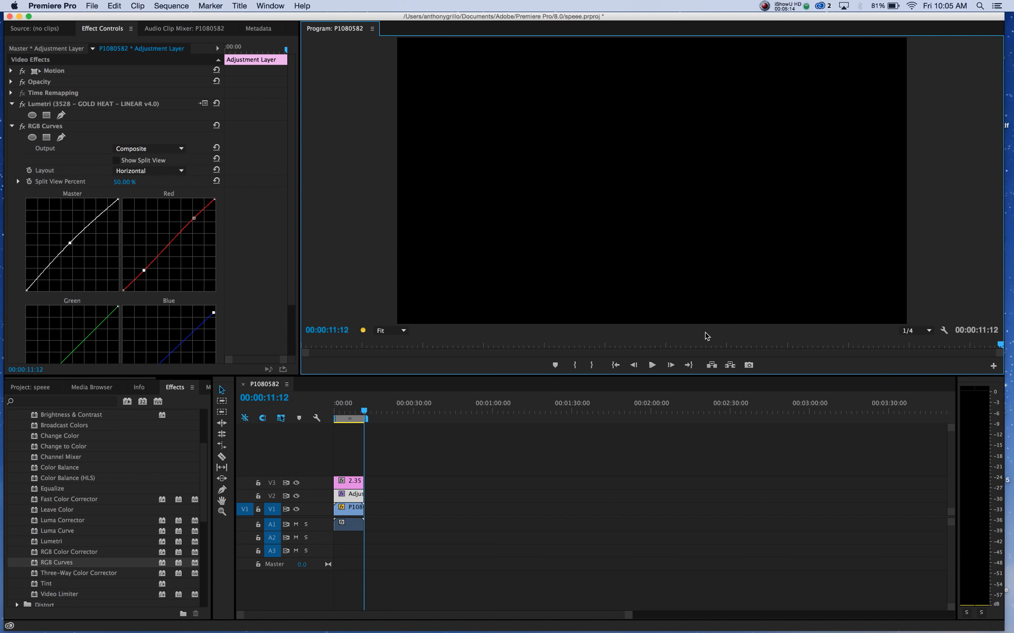
Return the playhead to the start of the sequence and set the playback resolution to Full.
{"action": "left_click_drag", "start_coordinate": [365, 411], "coordinate": [328, 414]}
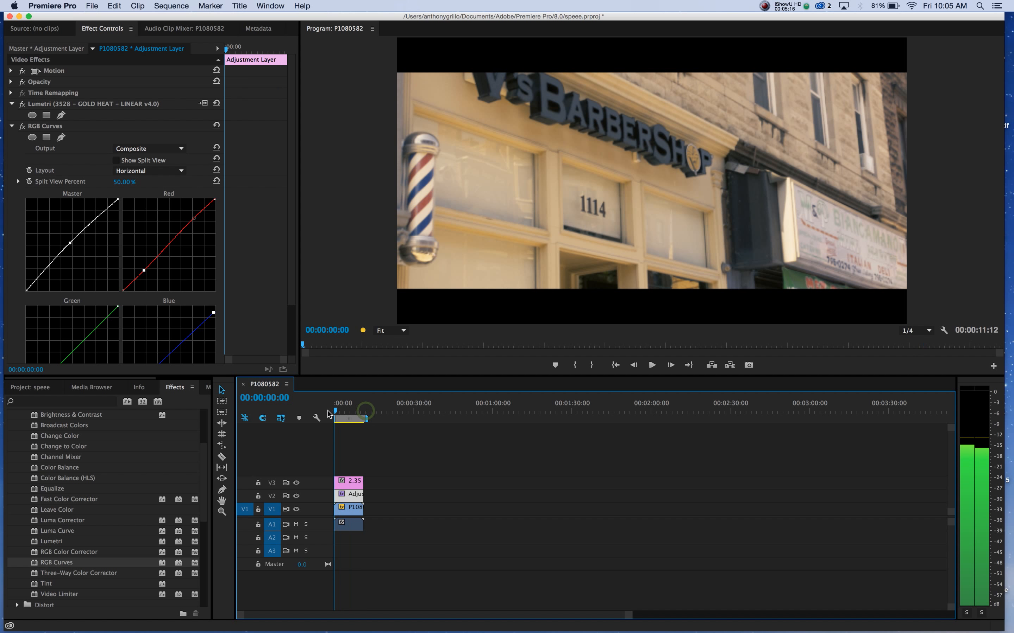
{"action": "left_click", "coordinate": [912, 330]}
{"action": "left_click", "coordinate": [915, 340]}
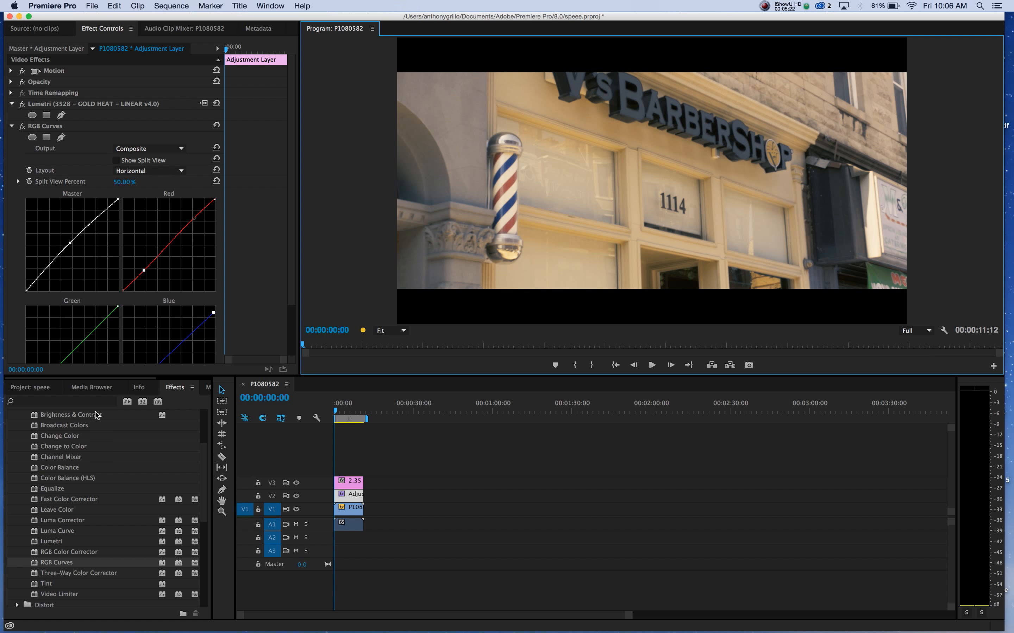
Search the effects for "sharp" and apply Sharpen to the adjustment layer on V2.
{"action": "left_click", "coordinate": [71, 401]}
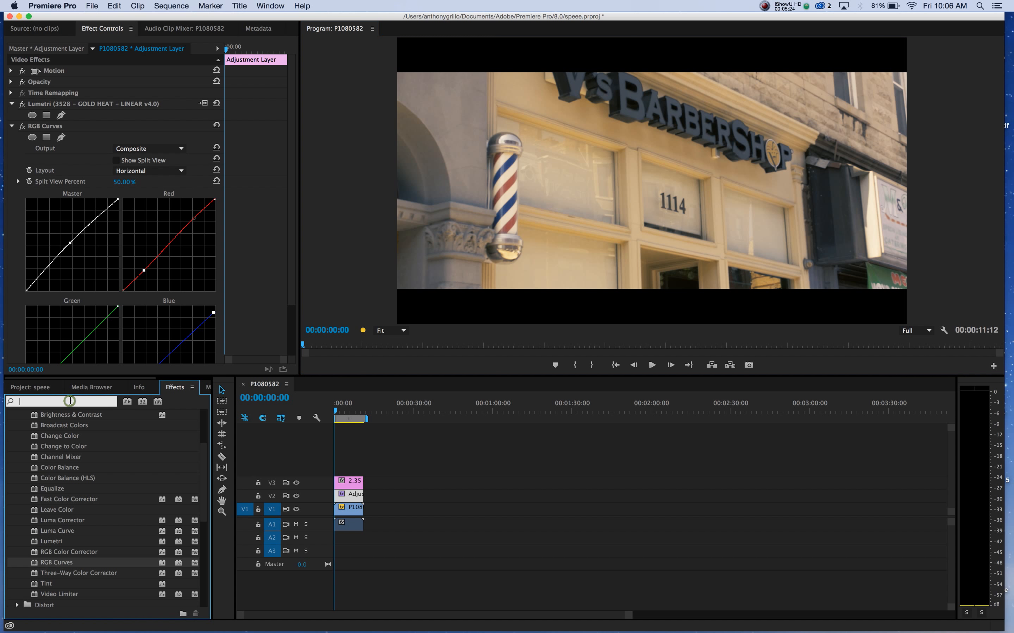
{"action": "type", "text": "sharp"}
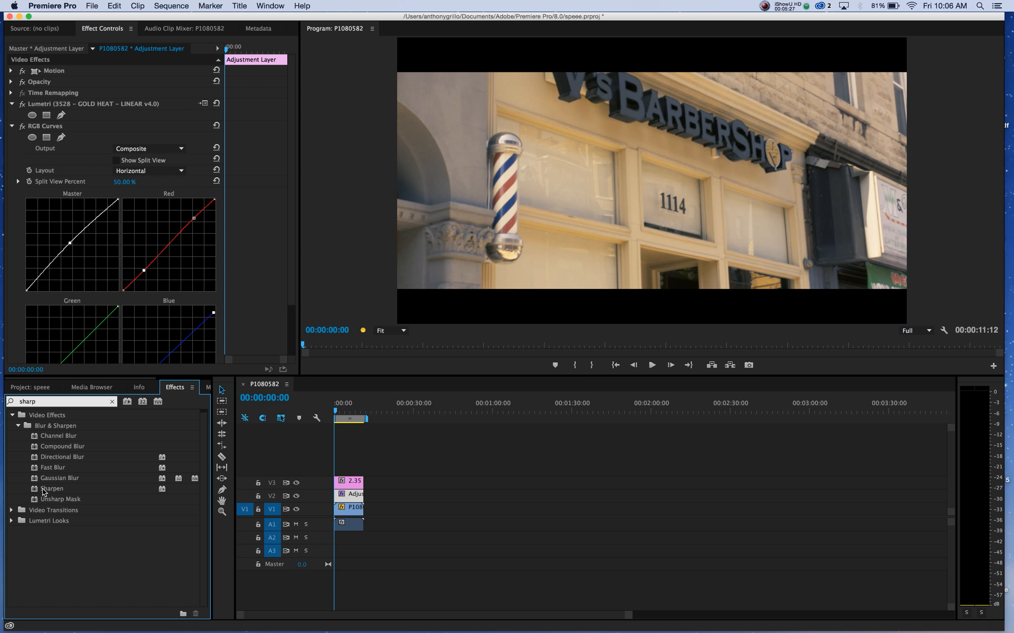
{"action": "left_click_drag", "start_coordinate": [42, 489], "coordinate": [342, 497]}
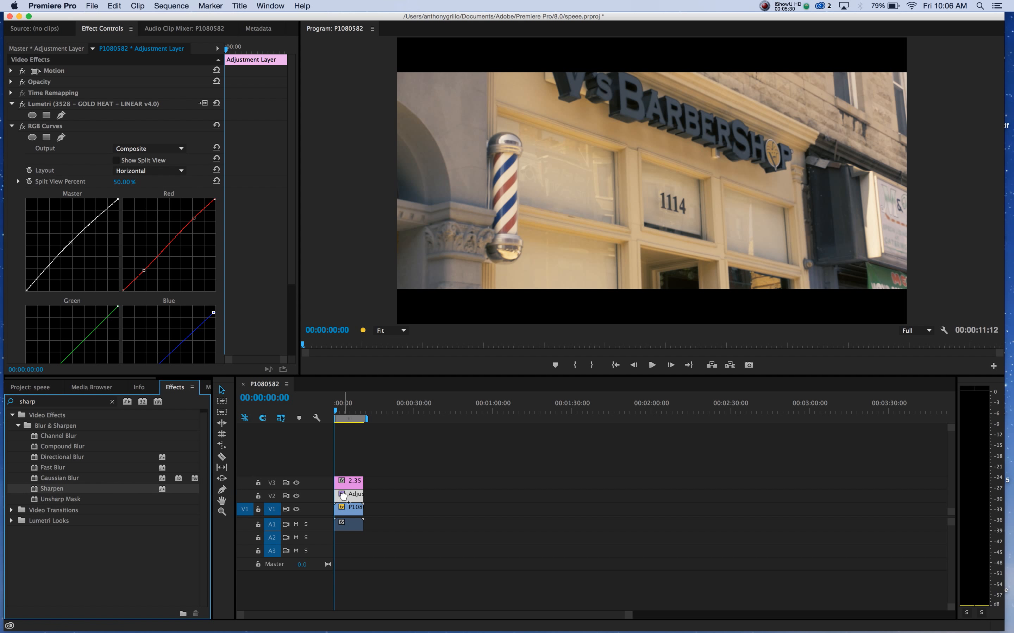
Set the adjustment layer's Sharpen Amount to 25.
{"action": "scroll", "coordinate": [255, 291], "scroll_direction": "down", "scroll_amount": 3}
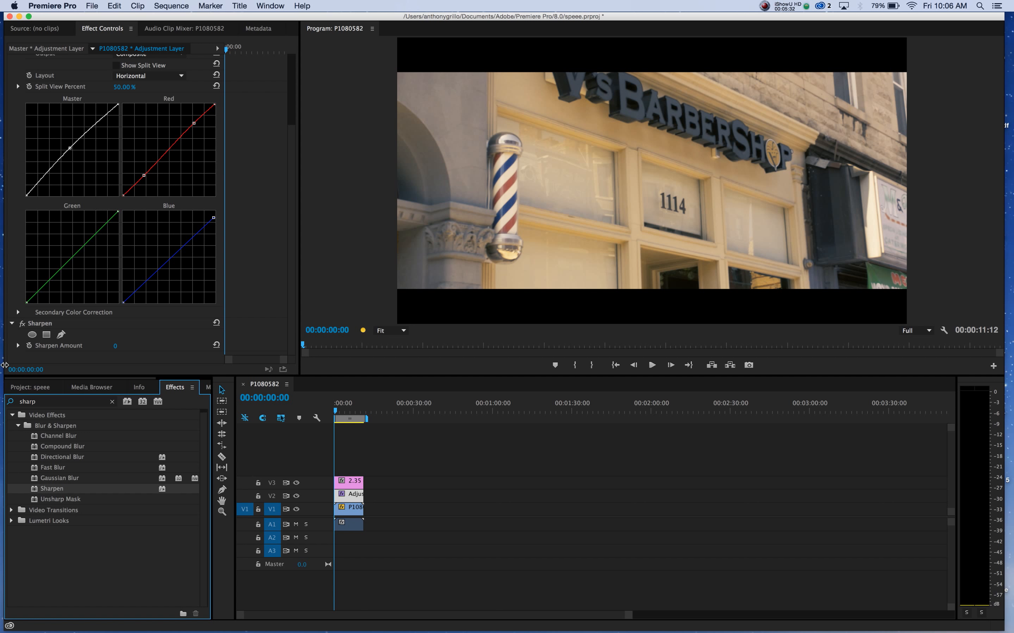
{"action": "left_click", "coordinate": [18, 346]}
{"action": "scroll", "coordinate": [117, 333], "scroll_direction": "down", "scroll_amount": 1}
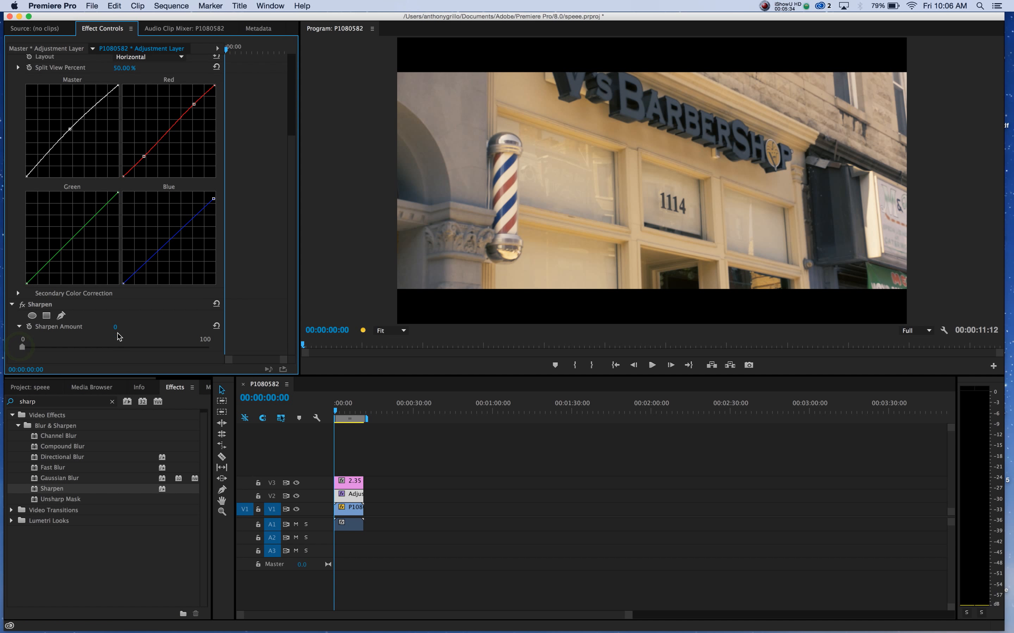
{"action": "left_click", "coordinate": [70, 347]}
Clear the effects search and apply Brightness & Contrast from Color Correction to the adjustment layer.
{"action": "left_click", "coordinate": [109, 402]}
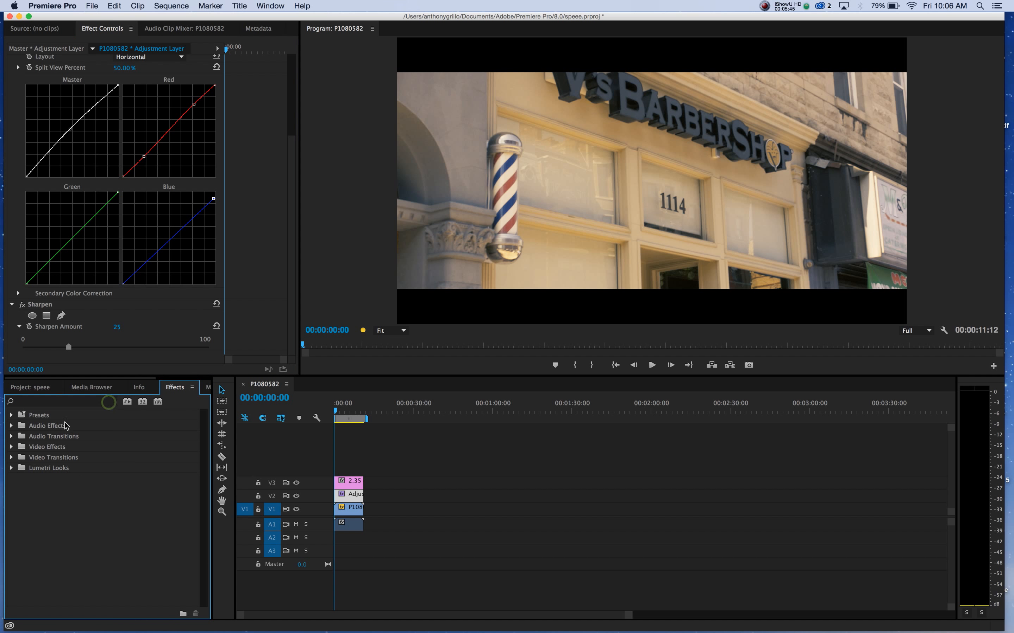
{"action": "left_click", "coordinate": [11, 447]}
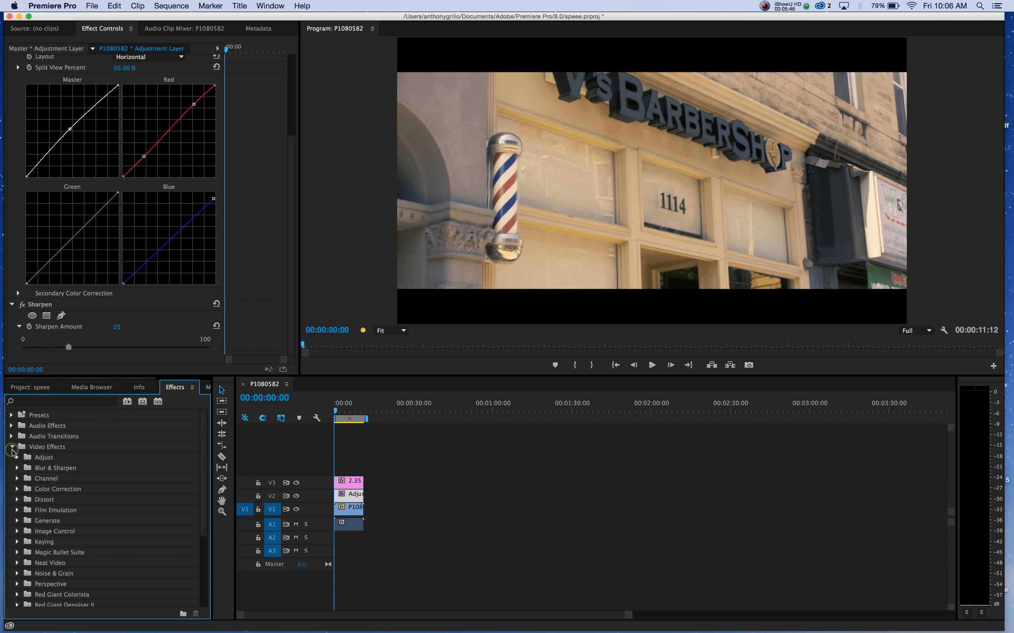
{"action": "left_click", "coordinate": [18, 488]}
{"action": "left_click_drag", "start_coordinate": [49, 503], "coordinate": [350, 496]}
Raise the adjustment layer's Brightness to about 15.3 and its Contrast to about 15.8.
{"action": "scroll", "coordinate": [262, 275], "scroll_direction": "down", "scroll_amount": 2}
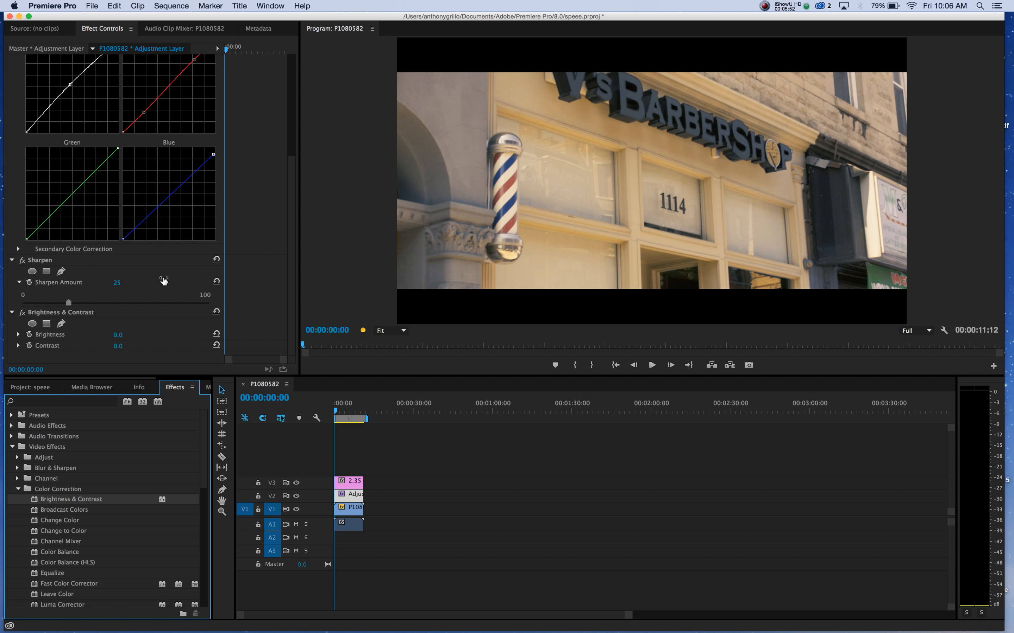
{"action": "left_click", "coordinate": [18, 334]}
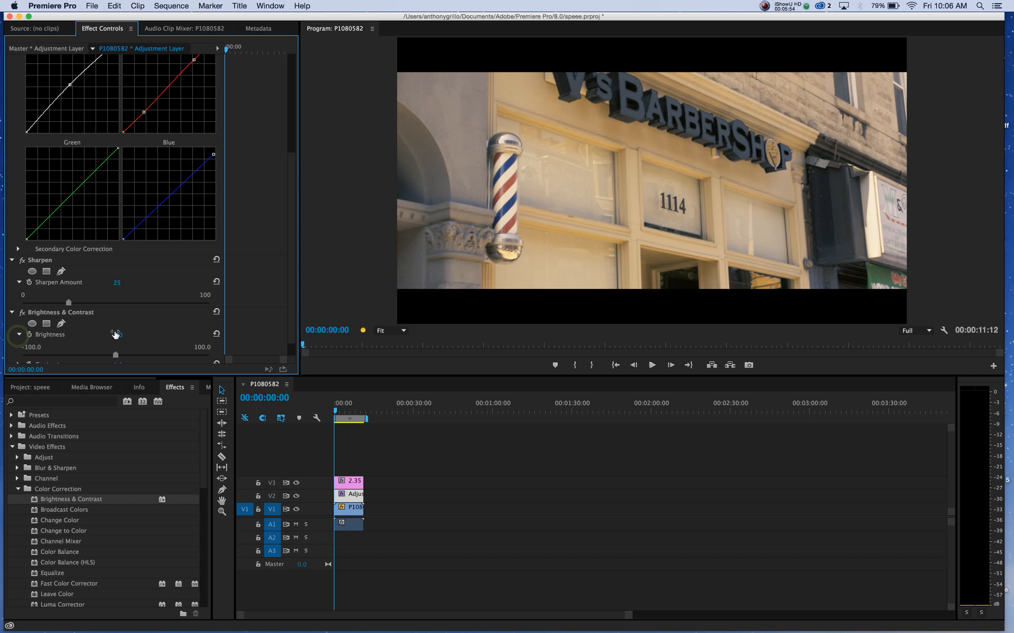
{"action": "scroll", "coordinate": [116, 333], "scroll_direction": "down", "scroll_amount": 1}
{"action": "left_click", "coordinate": [18, 345]}
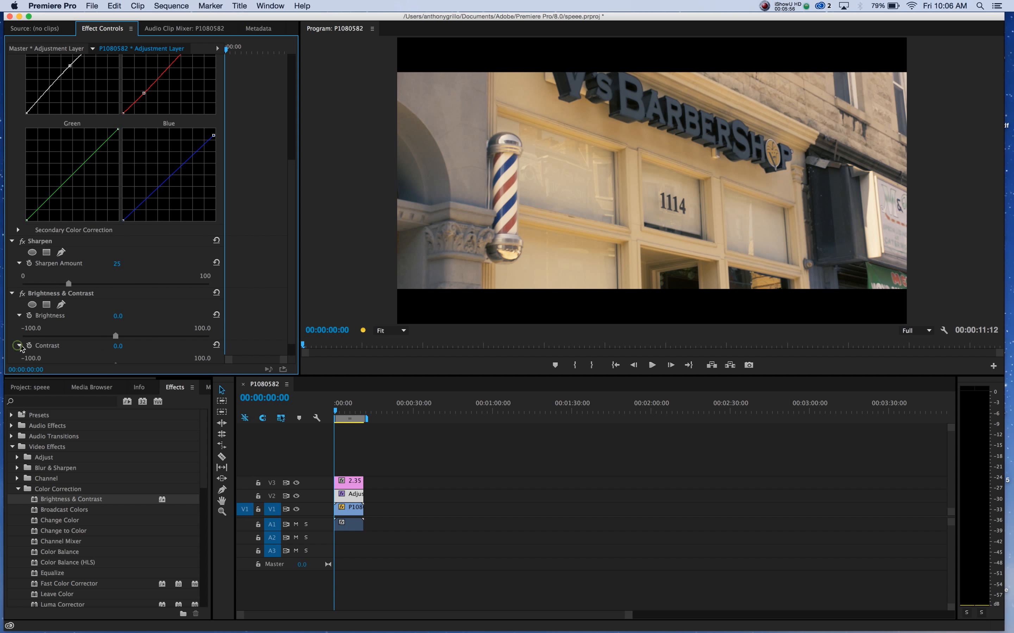
{"action": "left_click_drag", "start_coordinate": [115, 337], "coordinate": [131, 317]}
{"action": "scroll", "coordinate": [133, 338], "scroll_direction": "down", "scroll_amount": 1}
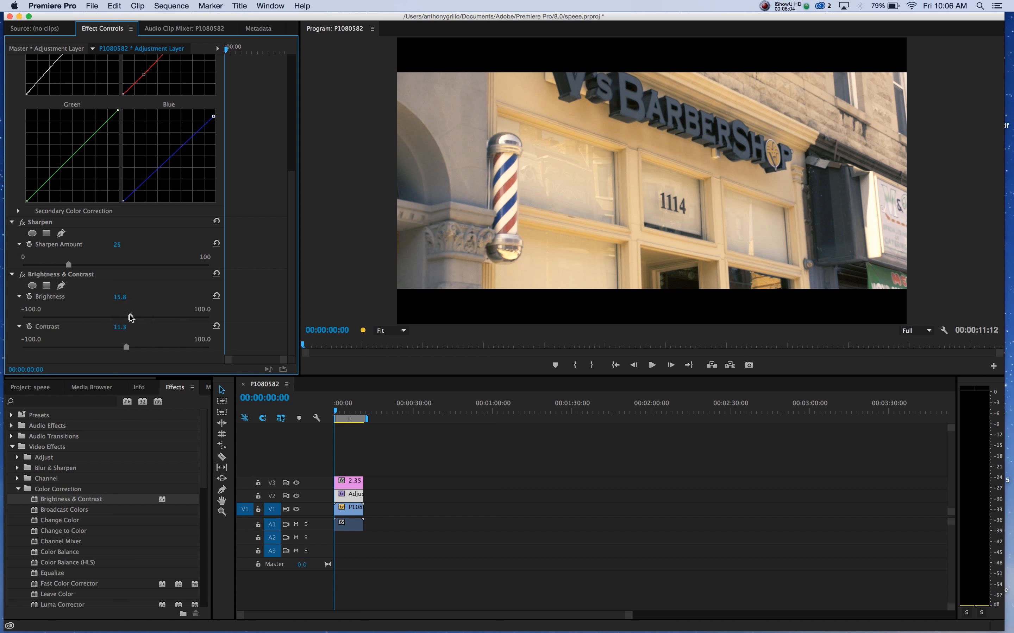
{"action": "left_click_drag", "start_coordinate": [126, 347], "coordinate": [132, 350]}
Play the graded sequence in a maximized Program monitor, stop near 00:00:09:06, and restore the normal layout.
{"action": "left_click", "coordinate": [341, 201]}
{"action": "key", "text": "grave"}
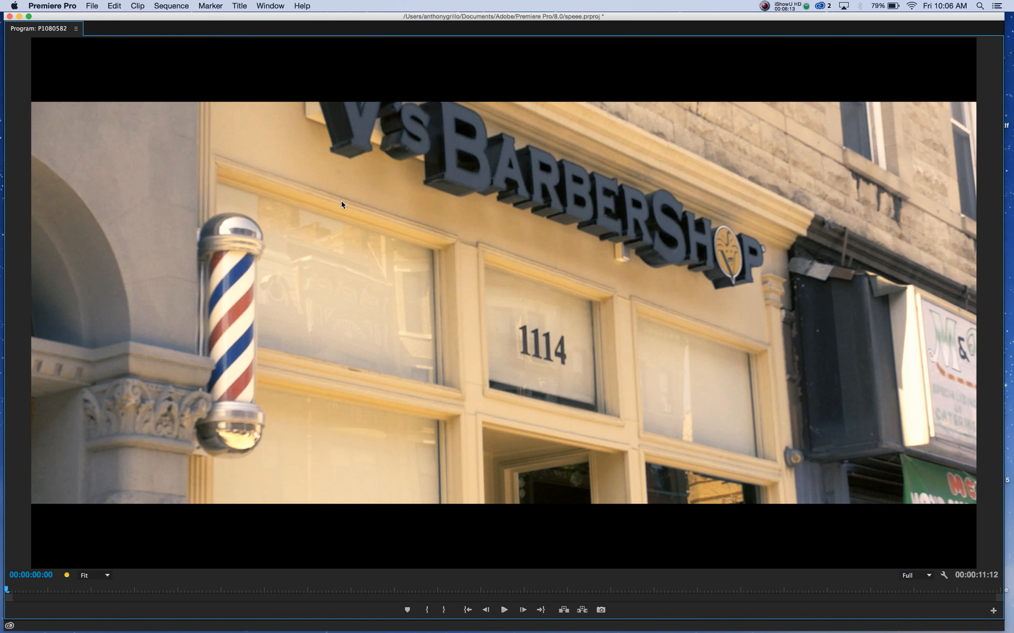
{"action": "key", "text": "space"}
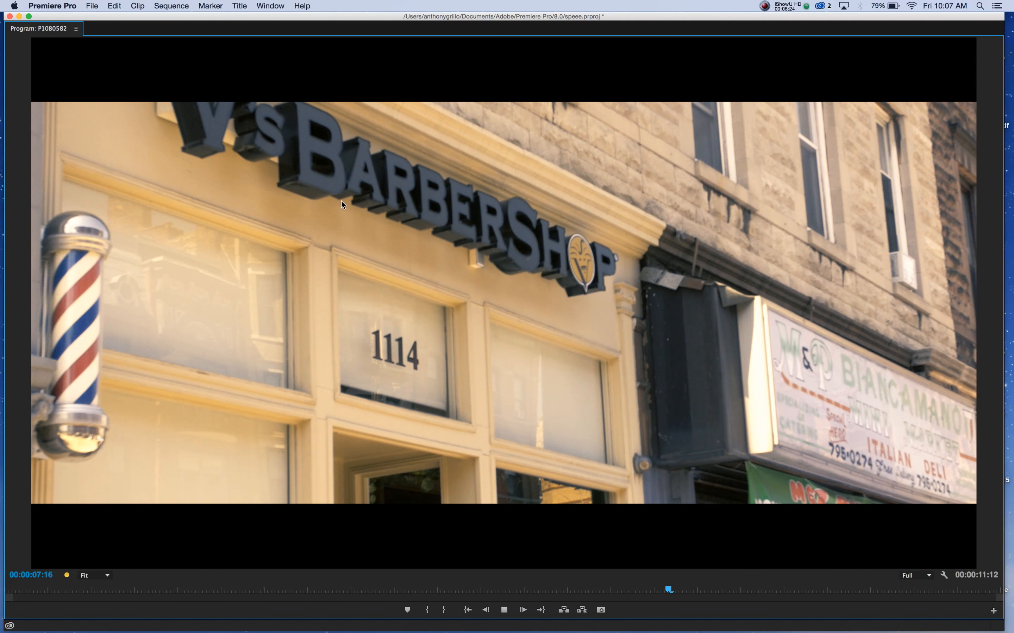
{"action": "key", "text": "space"}
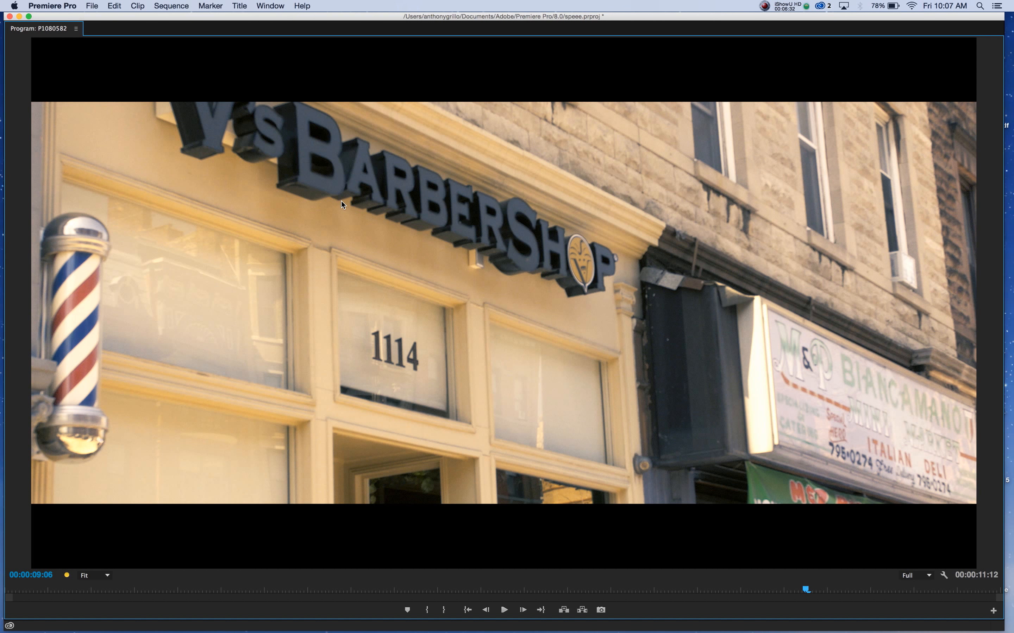
{"action": "key", "text": "grave"}
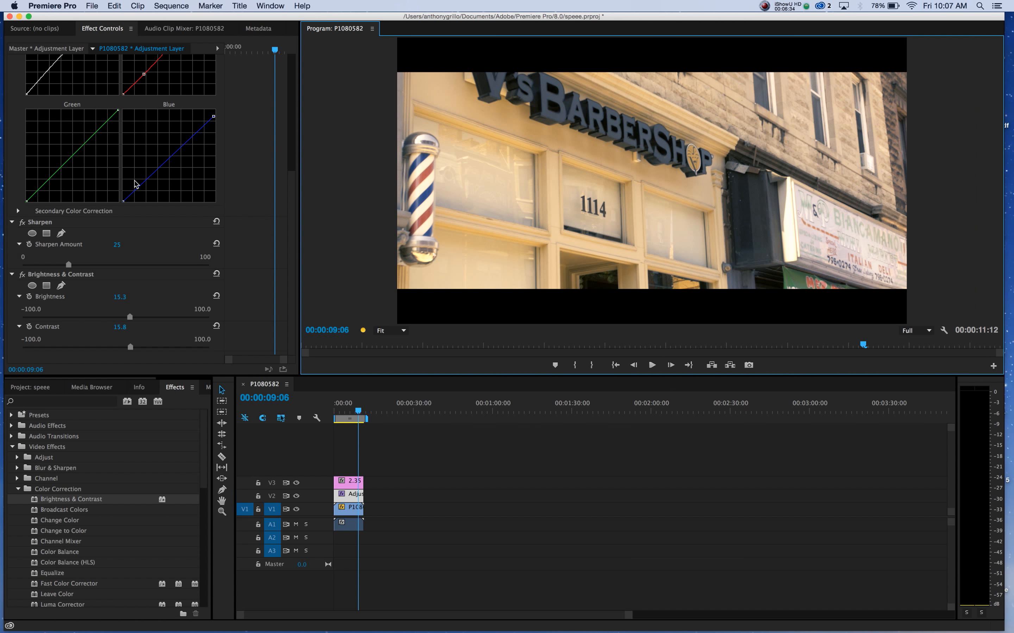
Turn off Lumetri, RGB Curves, Sharpen and Brightness & Contrast on the adjustment layer to view the ungraded picture.
{"action": "scroll", "coordinate": [238, 213], "scroll_direction": "up", "scroll_amount": 5}
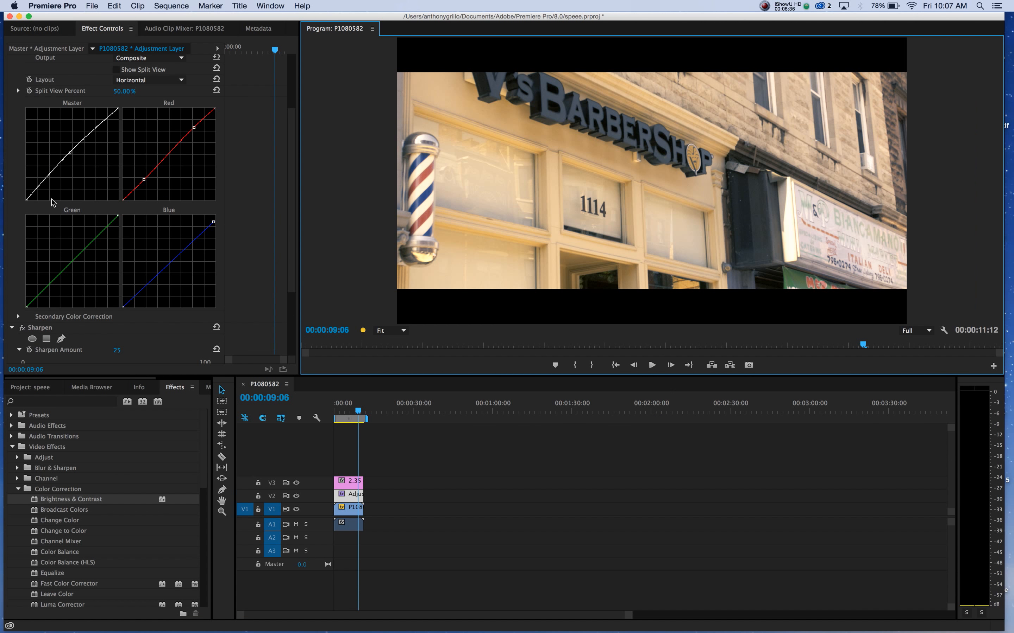
{"action": "scroll", "coordinate": [54, 204], "scroll_direction": "up", "scroll_amount": 4}
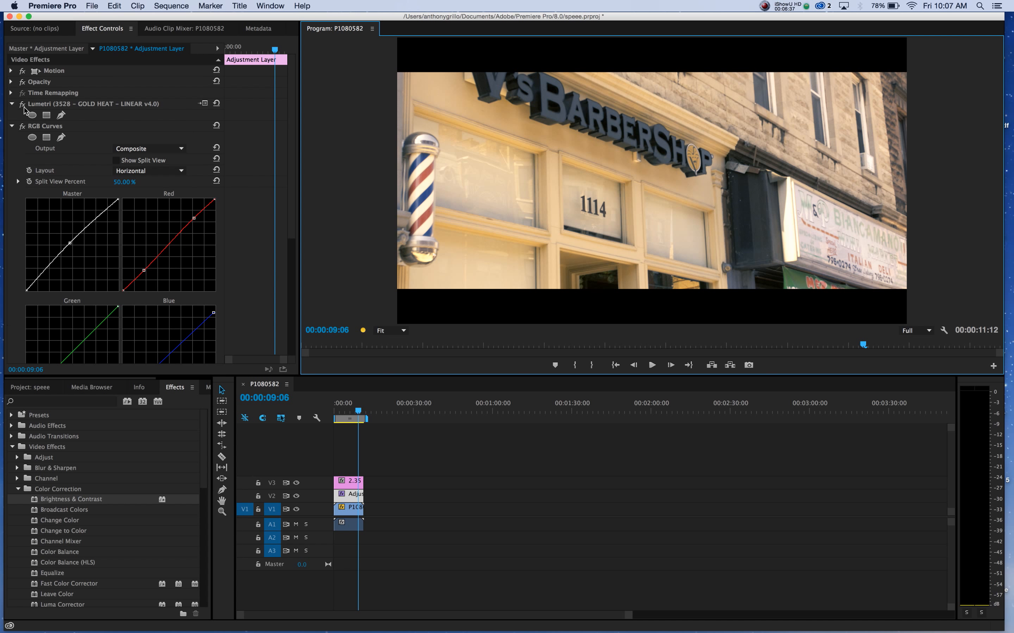
{"action": "left_click", "coordinate": [22, 103]}
{"action": "left_click", "coordinate": [21, 126]}
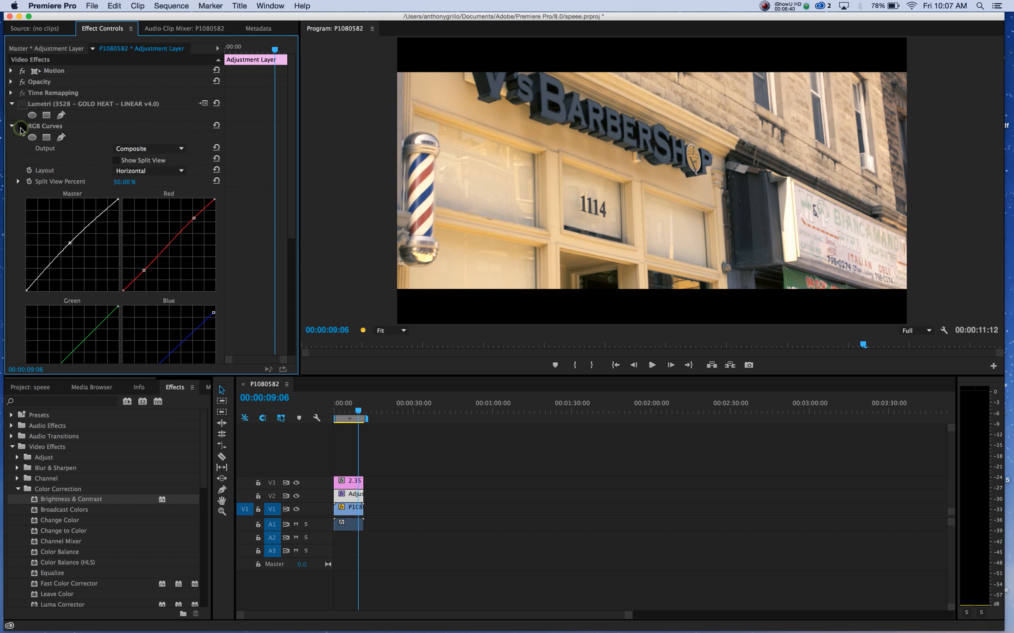
{"action": "scroll", "coordinate": [21, 130], "scroll_direction": "down", "scroll_amount": 5}
{"action": "left_click", "coordinate": [22, 223]}
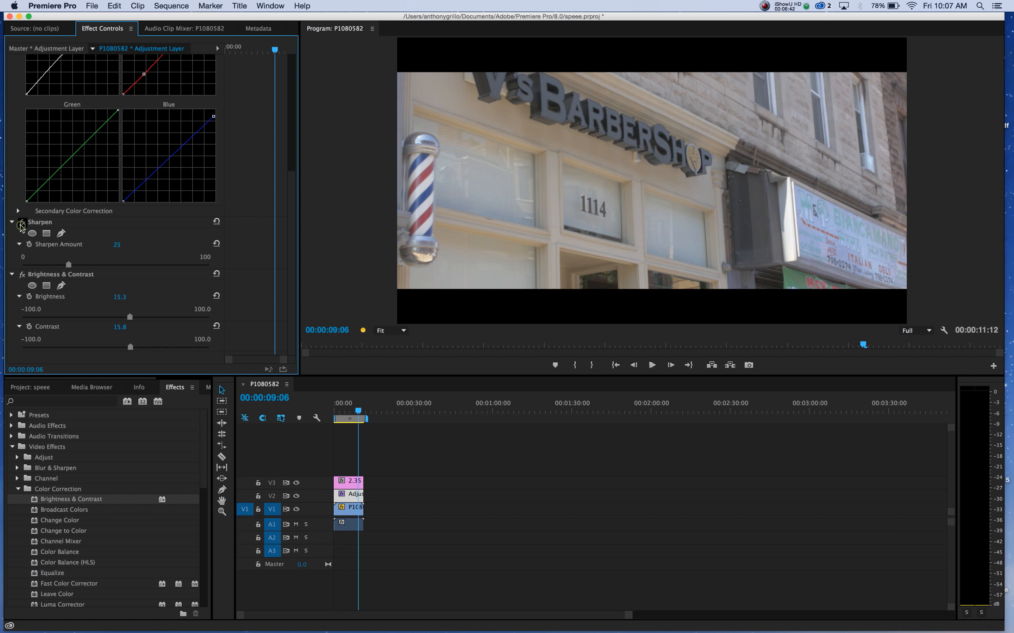
{"action": "left_click", "coordinate": [22, 275]}
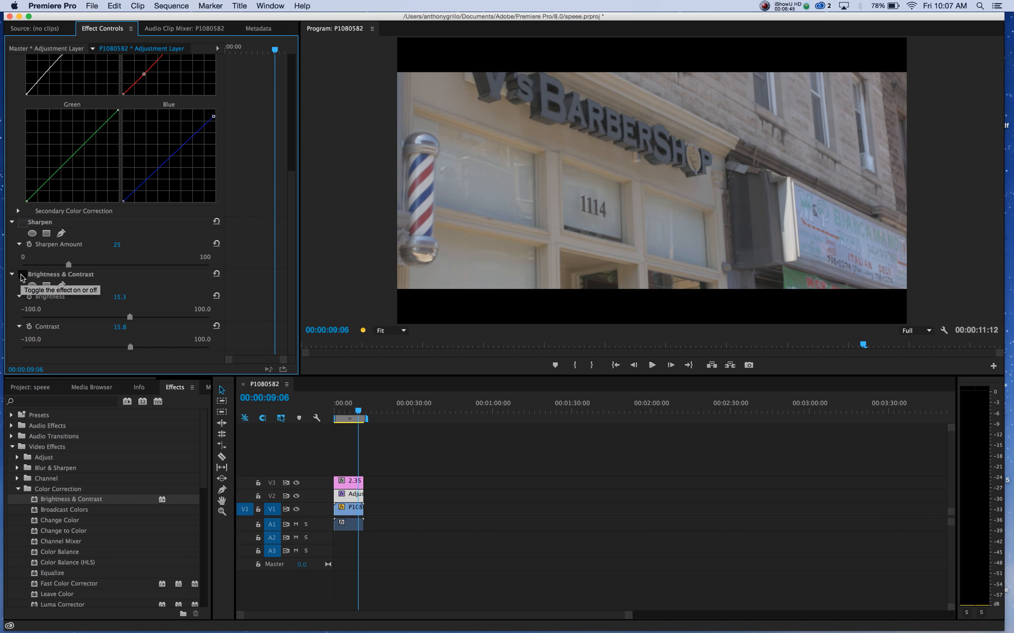
Turn Brightness & Contrast, Sharpen, RGB Curves and Lumetri back on to compare the graded picture.
{"action": "left_click", "coordinate": [23, 277]}
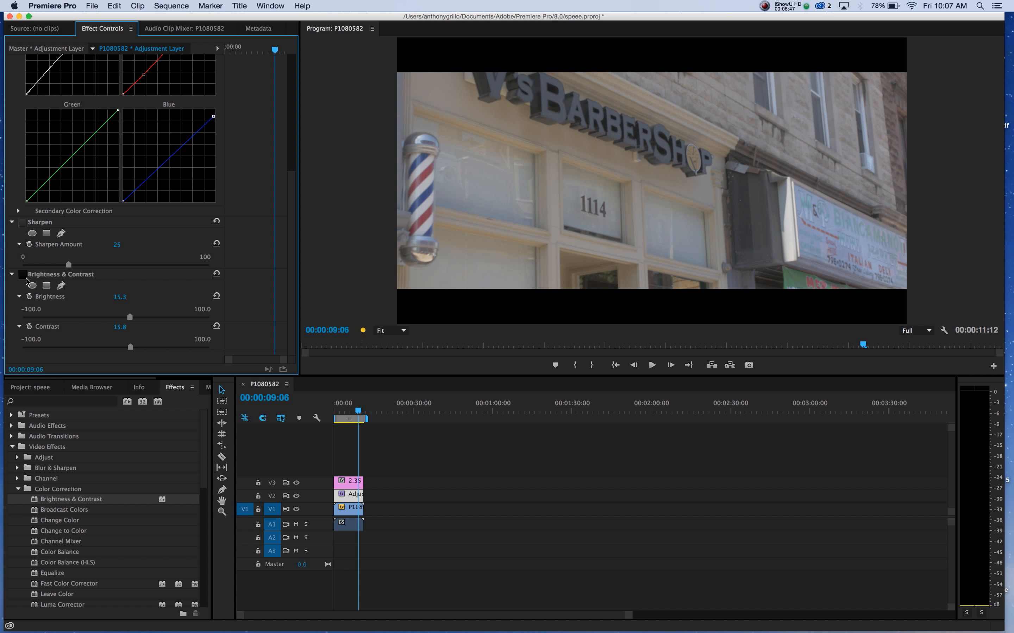
{"action": "left_click", "coordinate": [25, 279]}
{"action": "left_click", "coordinate": [22, 275]}
{"action": "left_click", "coordinate": [22, 222]}
{"action": "scroll", "coordinate": [26, 186], "scroll_direction": "up", "scroll_amount": 10}
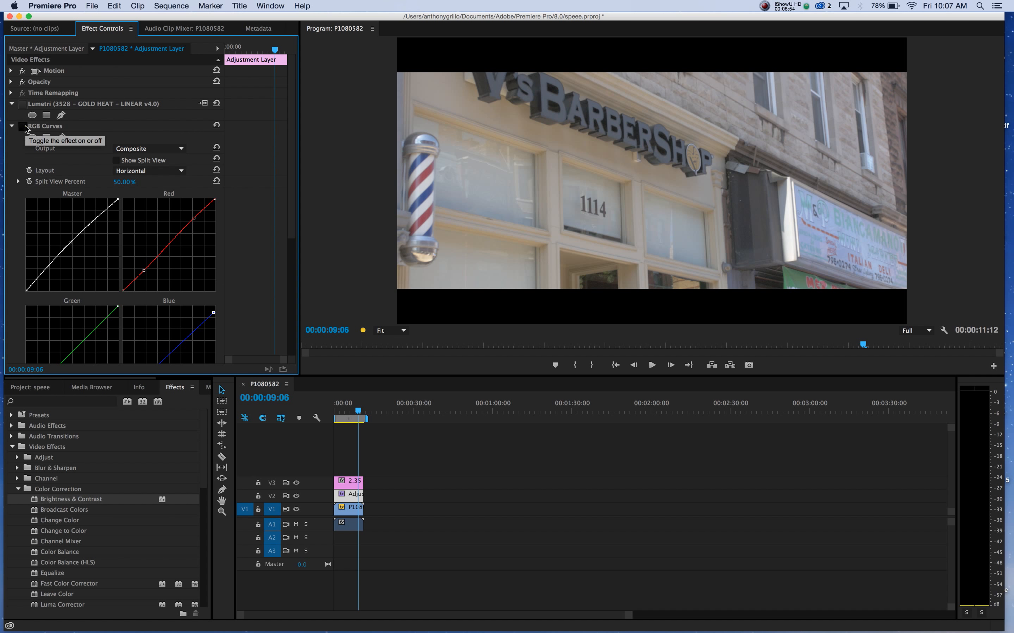
{"action": "left_click", "coordinate": [24, 126]}
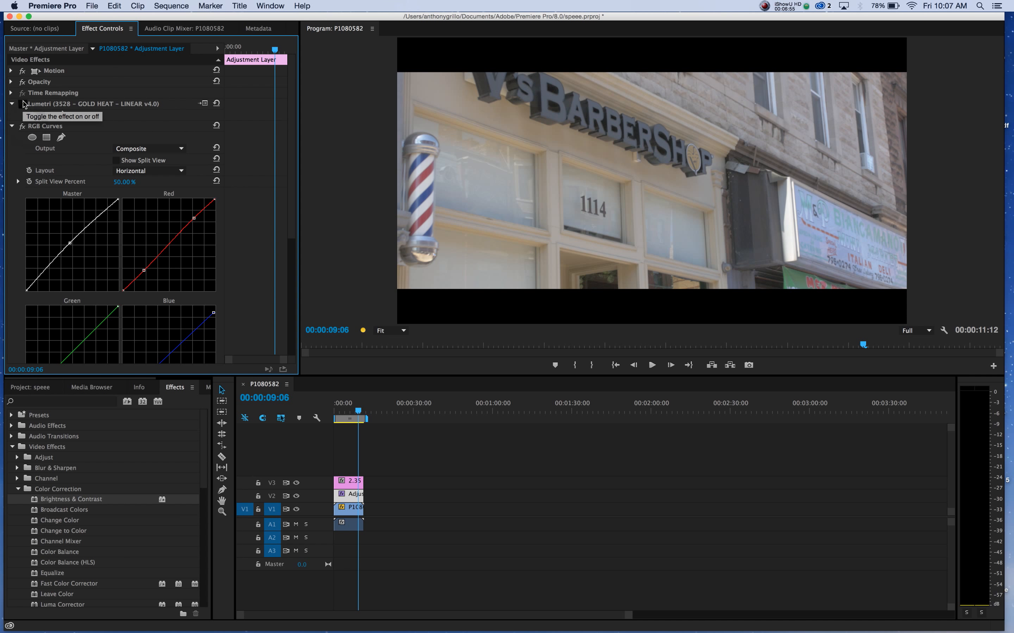
{"action": "left_click", "coordinate": [23, 104]}
{"action": "left_click", "coordinate": [24, 105]}
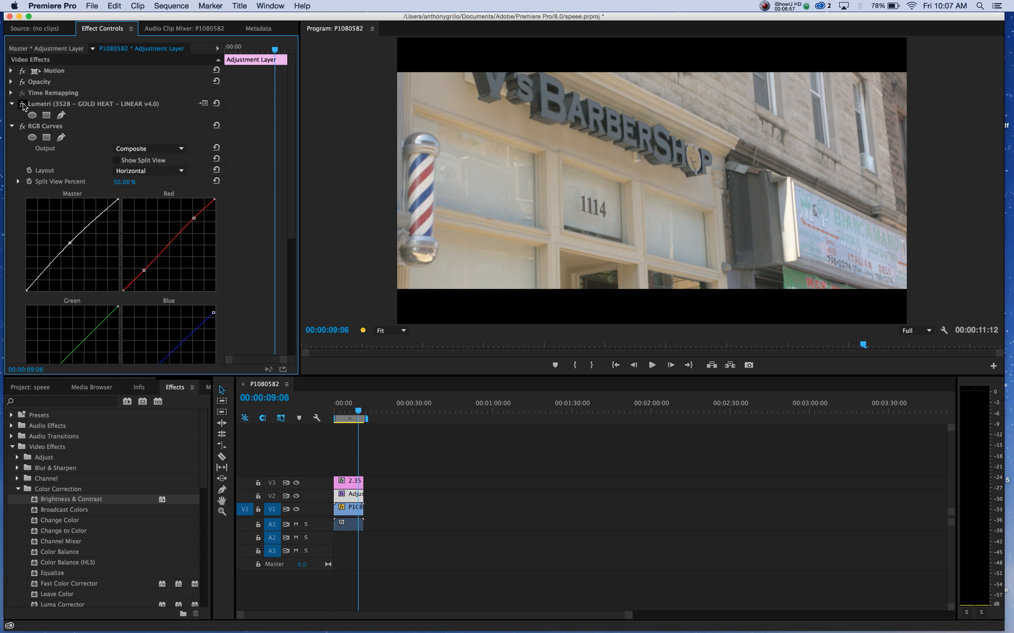